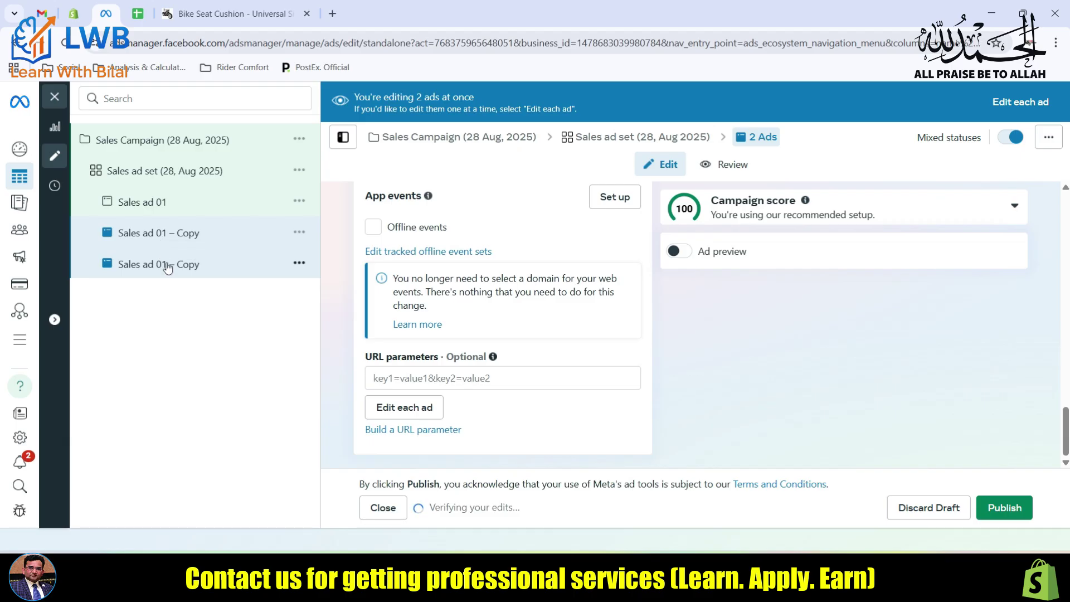
Step: Open the first duplicated ad in the sales ad set on its own and rename it Sales ad 02
click(205, 234)
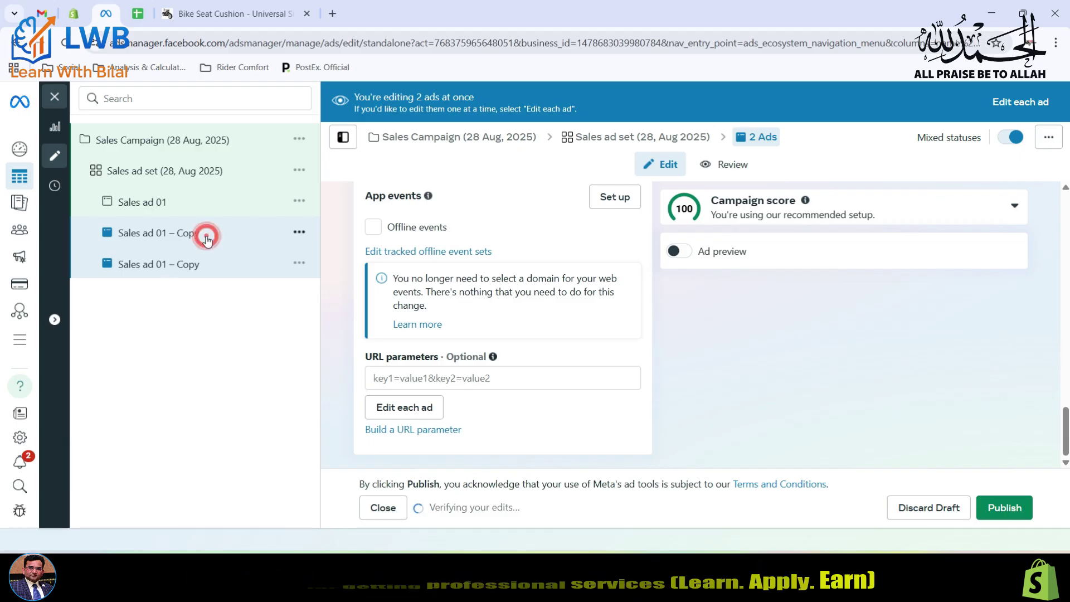
scroll(549, 254, up, 15)
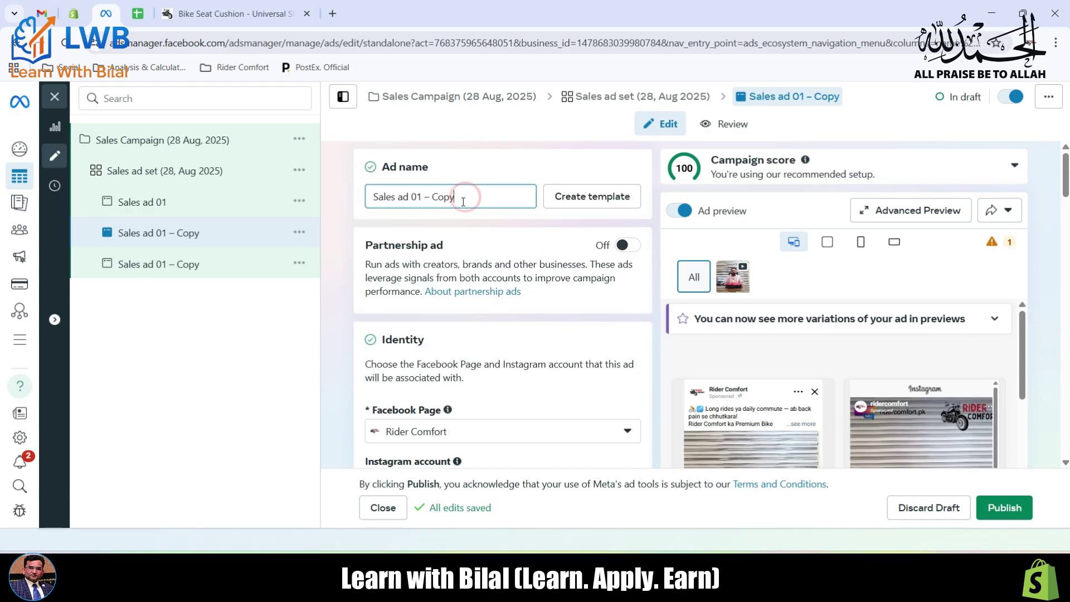
key(BackSpace)
key(BackSpace)
key(BackSpace)
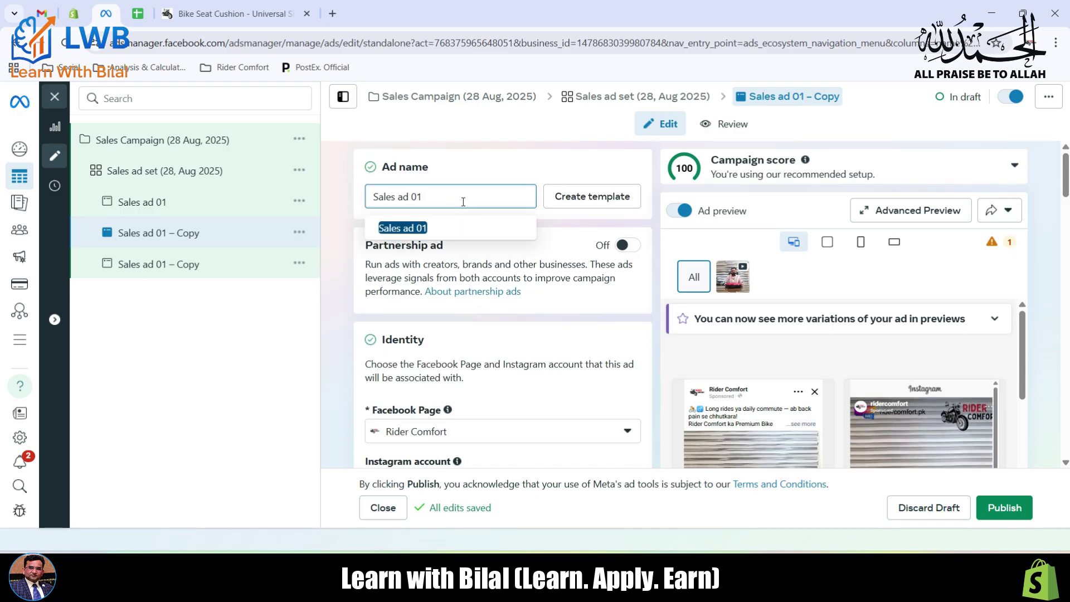
key(BackSpace)
text(2)
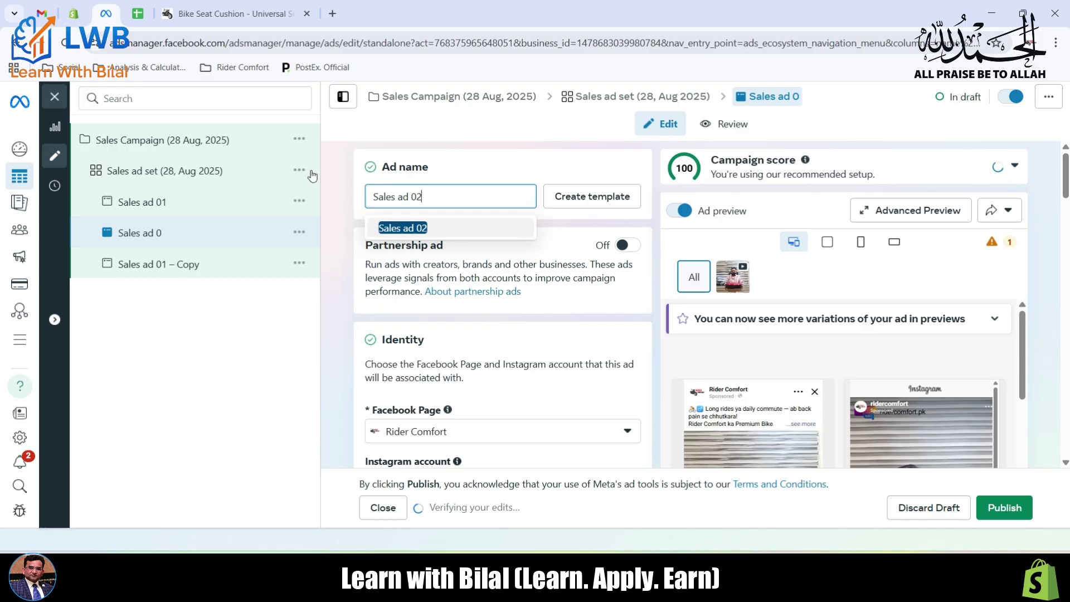
click(330, 275)
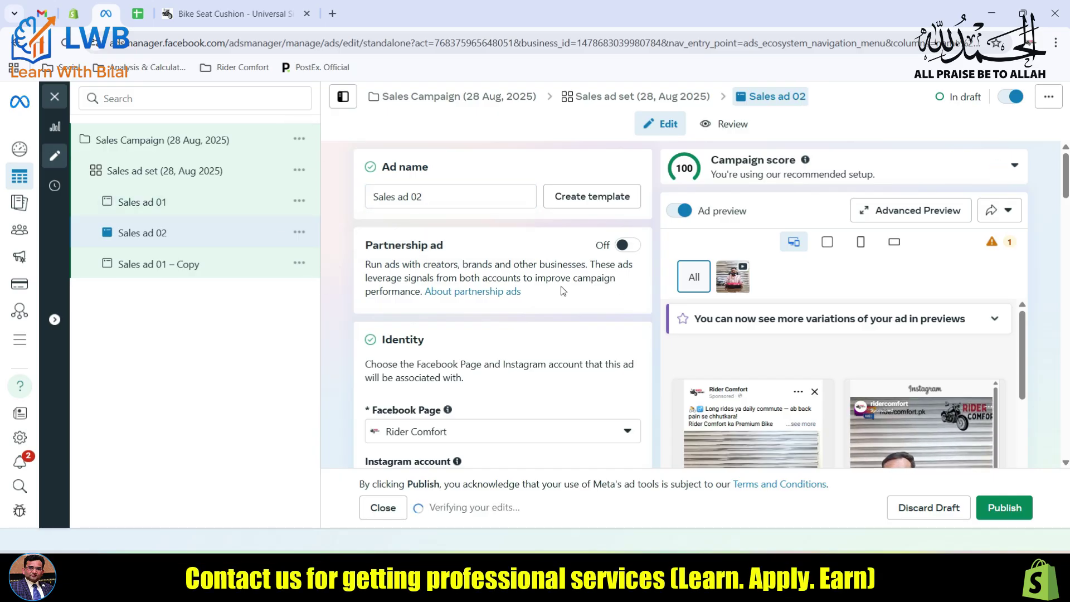
Step: Remove the existing video from the ad creative media of Sales ad 02
scroll(564, 289, down, 3)
scroll(563, 290, down, 3)
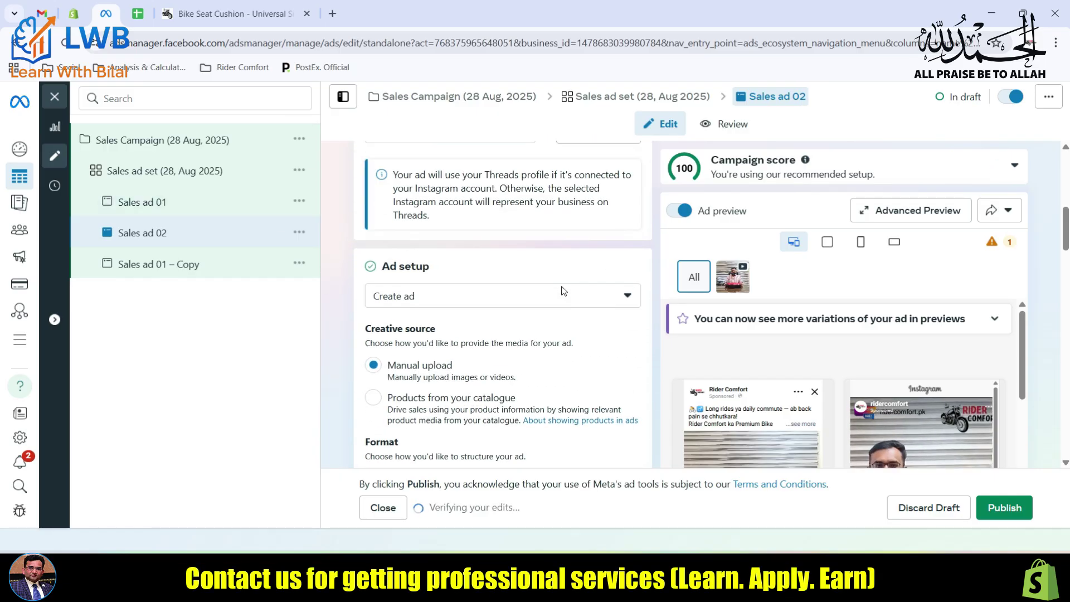
scroll(563, 291, down, 7)
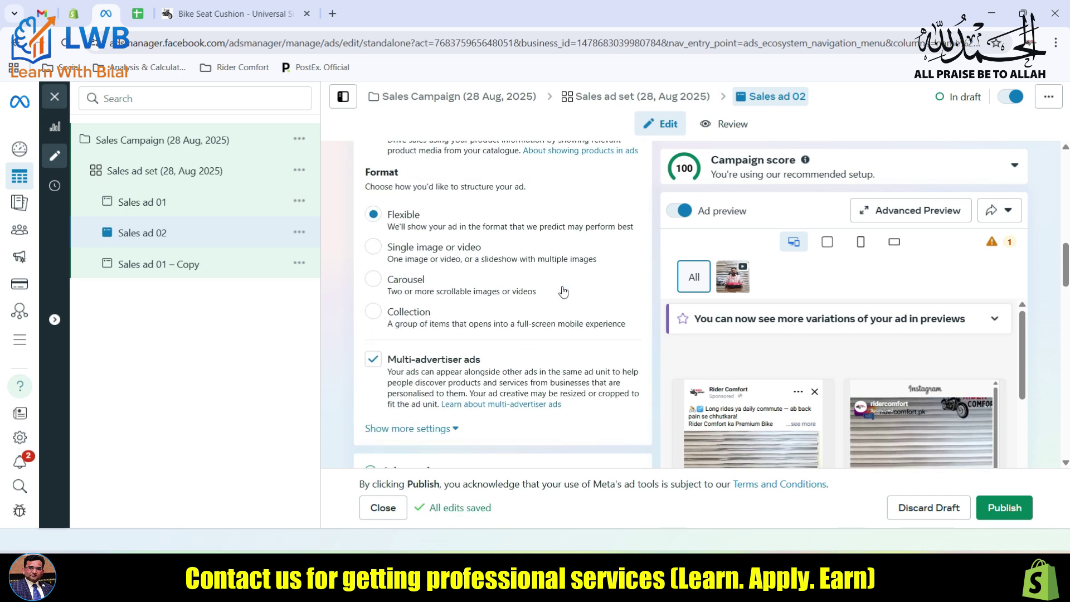
scroll(564, 290, down, 1)
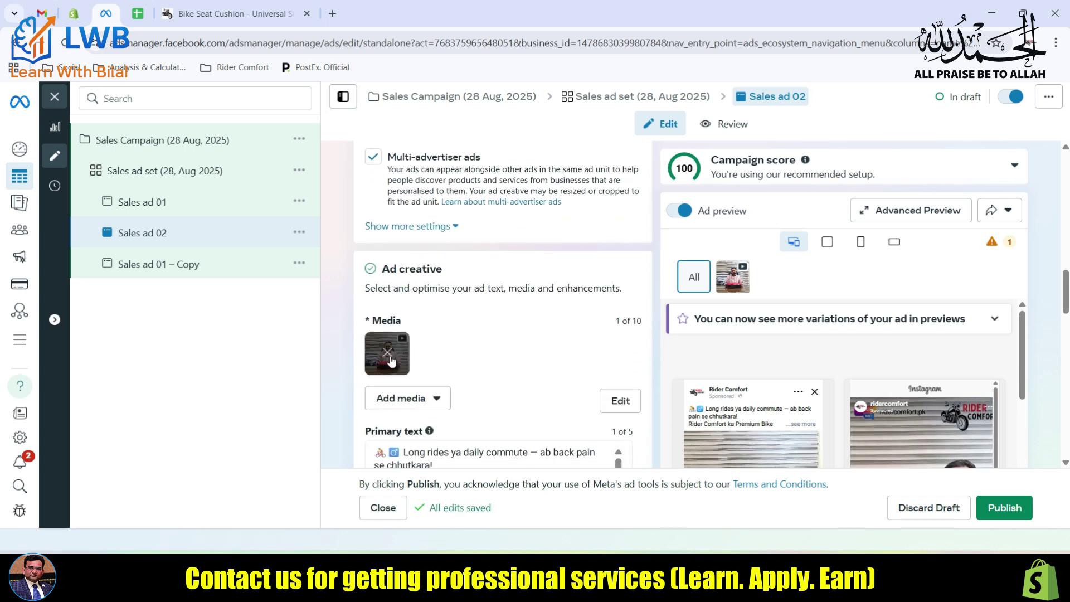
scroll(390, 357, down, 1)
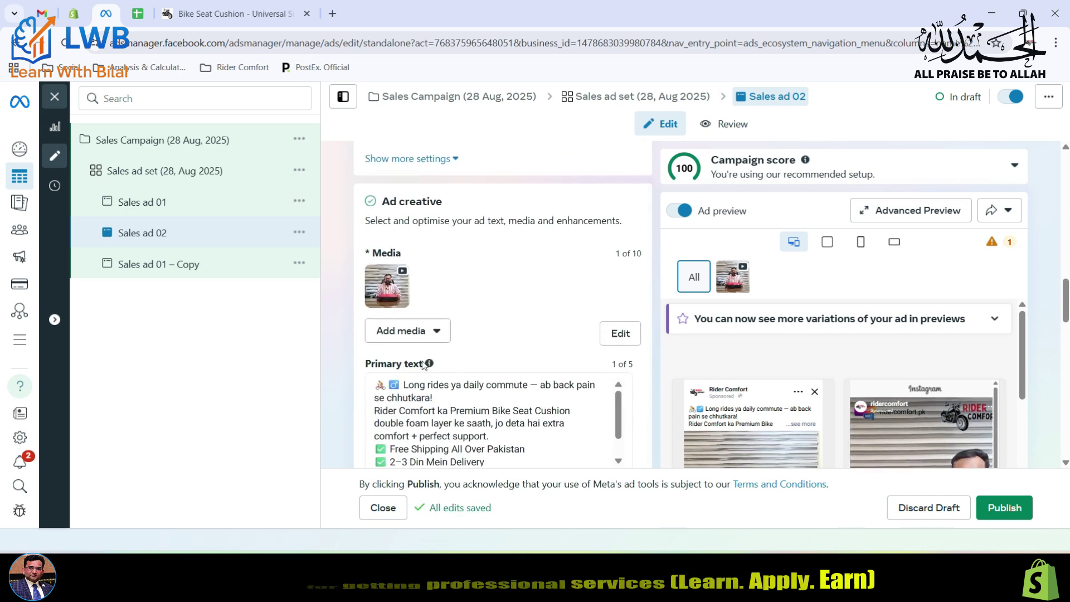
click(387, 288)
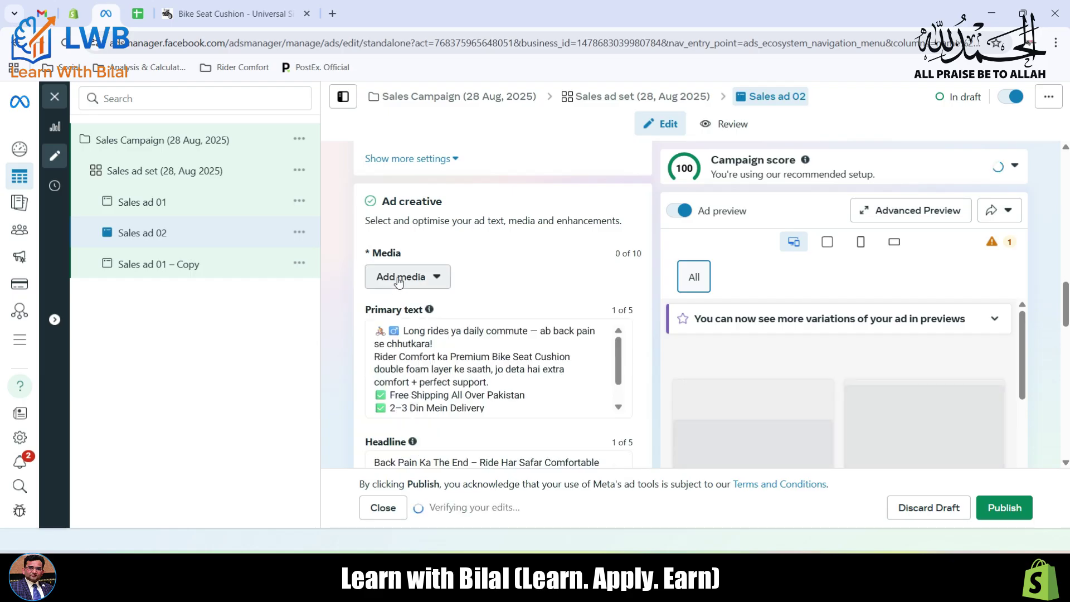
Step: Upload the video For Meta Ad 2.mp4 and add it as the media of Sales ad 02
click(399, 279)
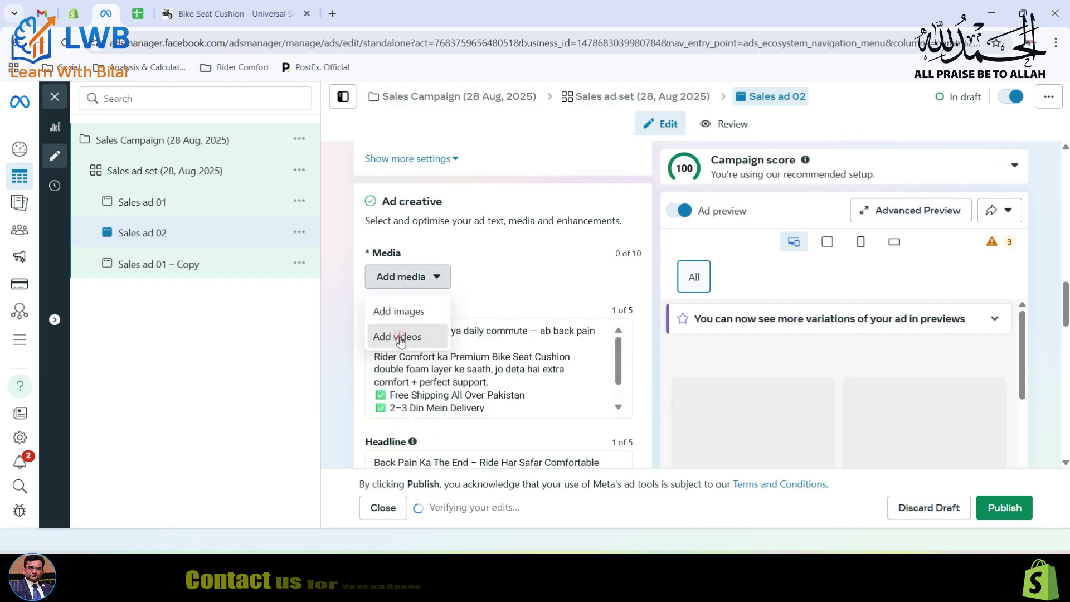
click(400, 338)
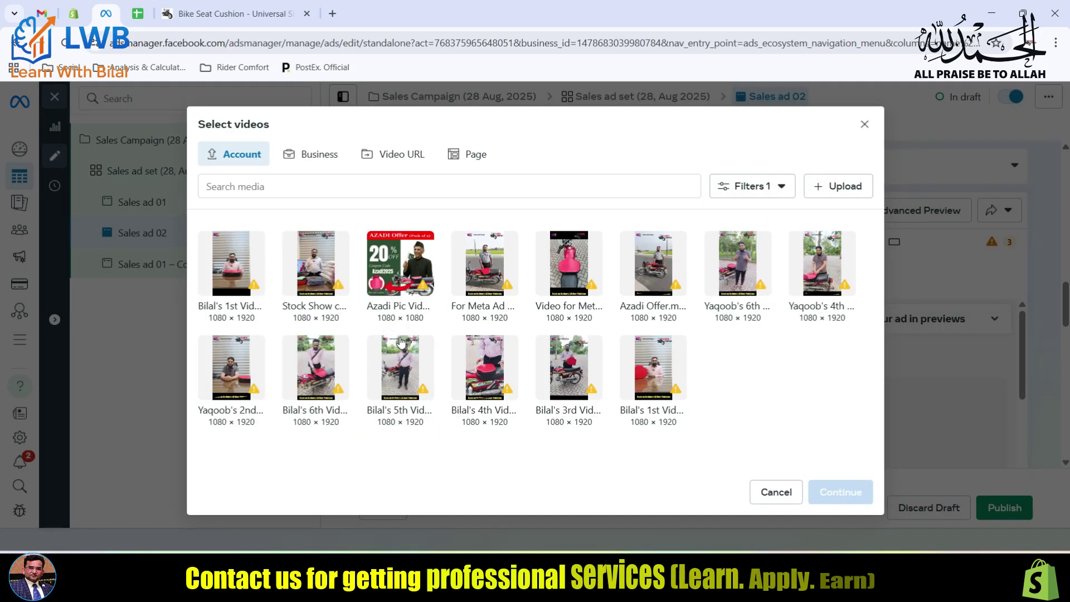
click(845, 186)
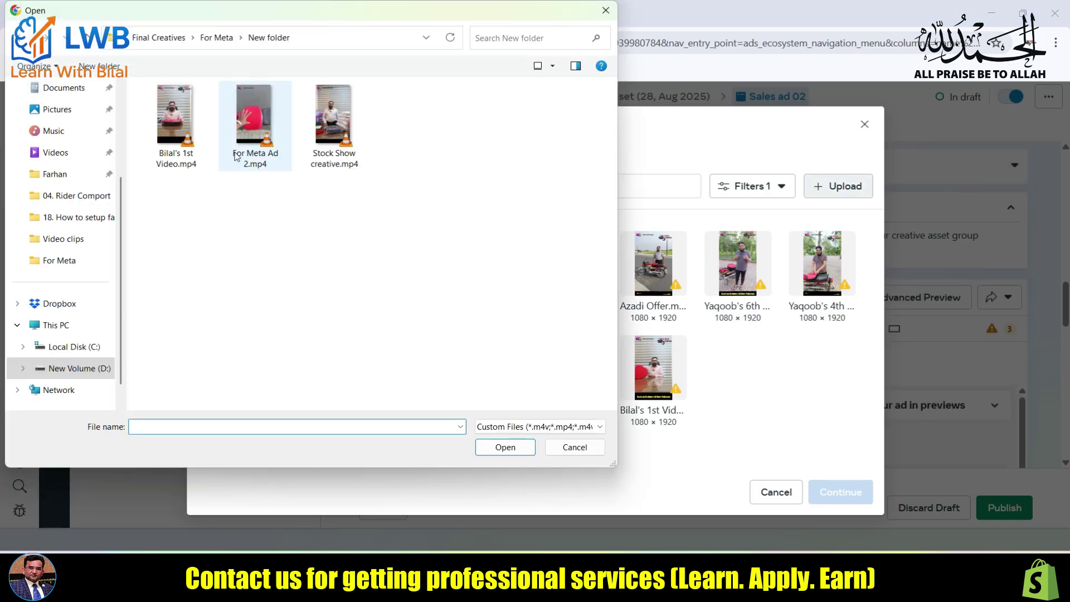
click(248, 132)
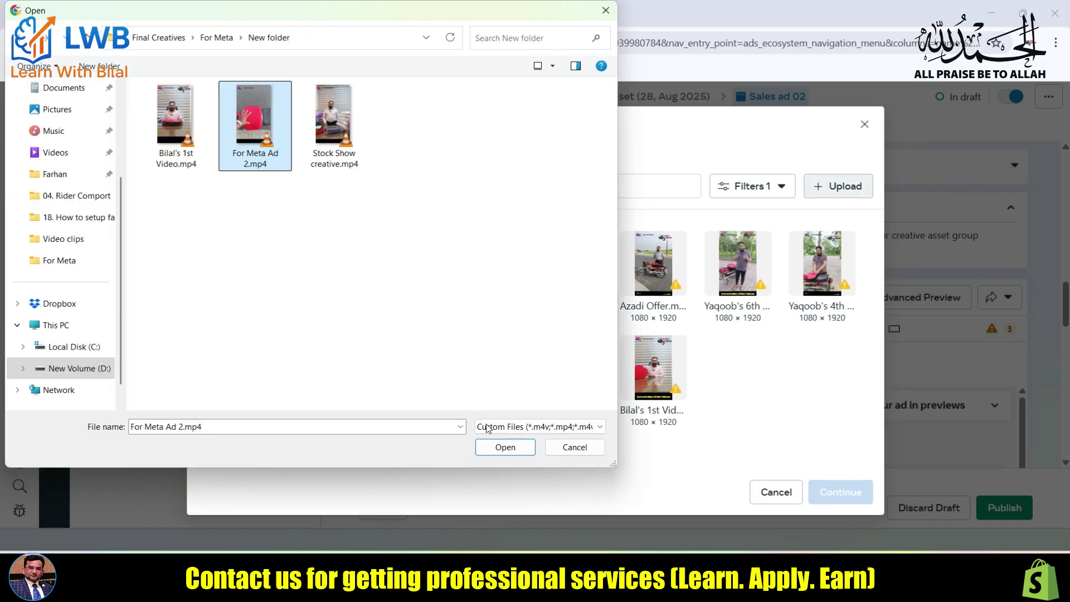
click(504, 447)
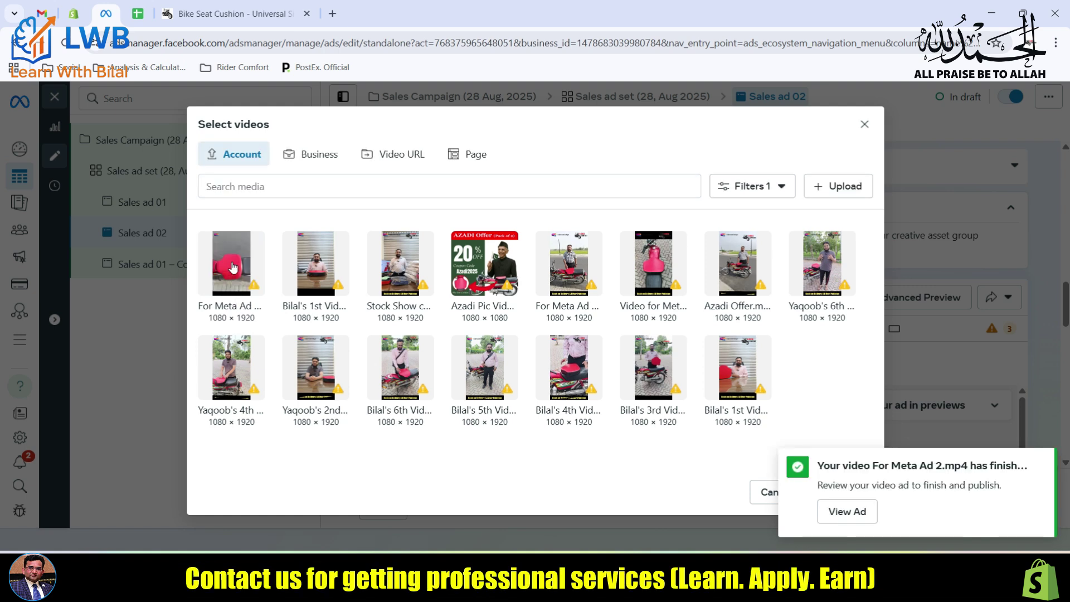
click(233, 269)
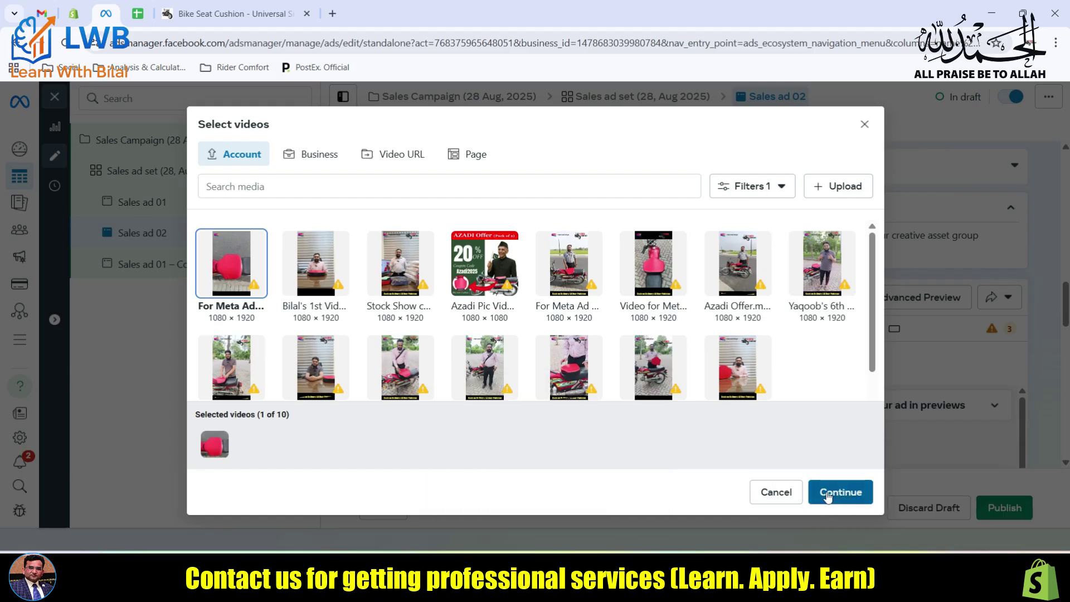
click(827, 493)
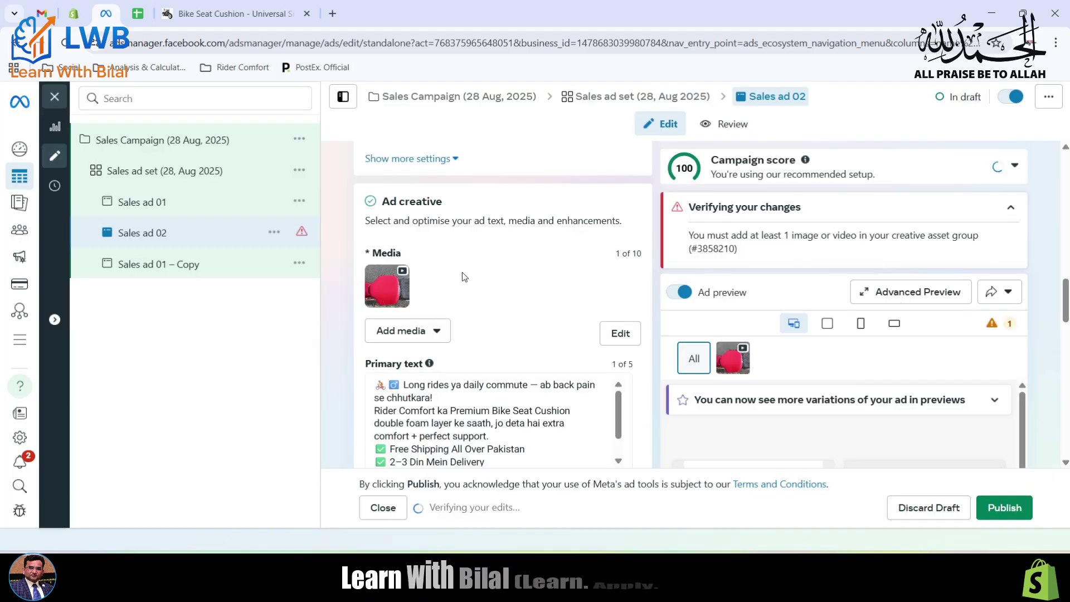
Step: Replace the primary text of Sales ad 02 with the Ad: 2 primary text copied from Ad copy.docx in Word
scroll(463, 272, down, 2)
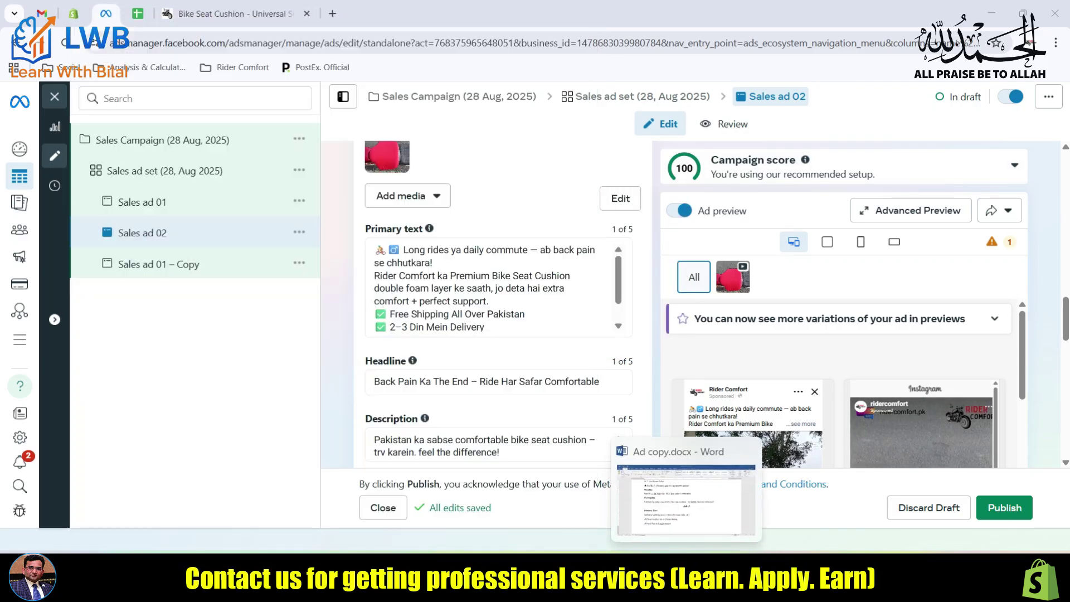
click(677, 490)
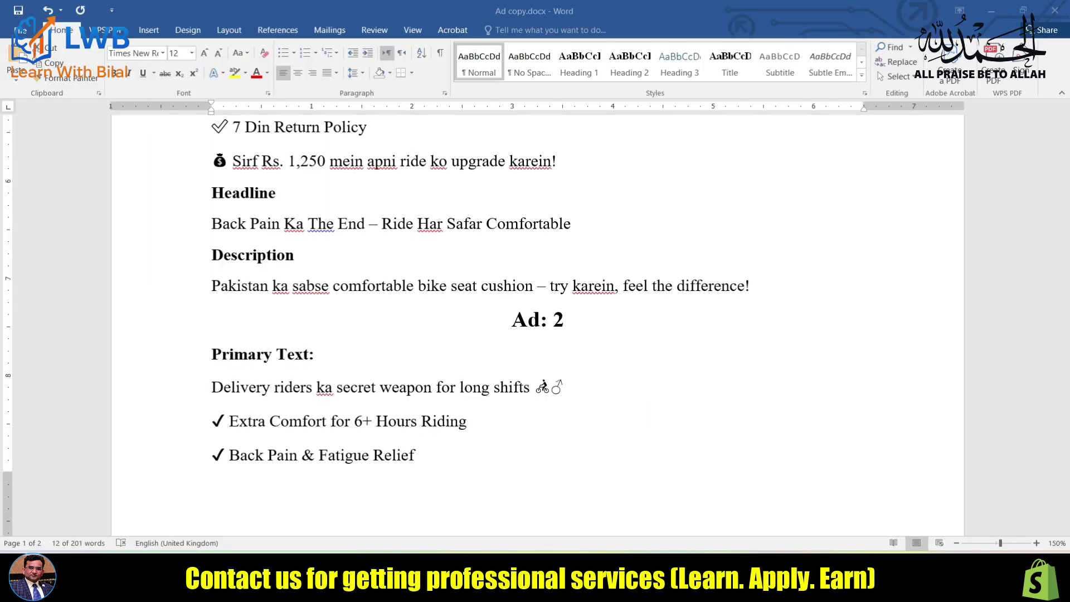
scroll(402, 331, down, 2)
scroll(179, 223, down, 2)
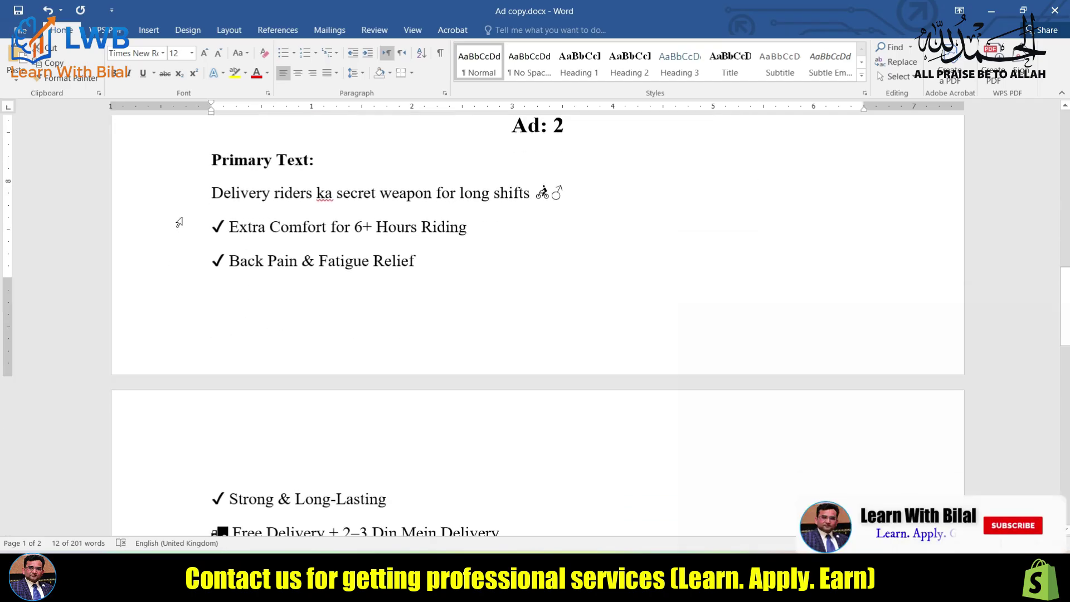
scroll(189, 198, down, 1)
drag(186, 150, 187, 447)
key(alt+Tab)
click(425, 297)
key(ctrl+a)
key(ctrl+v)
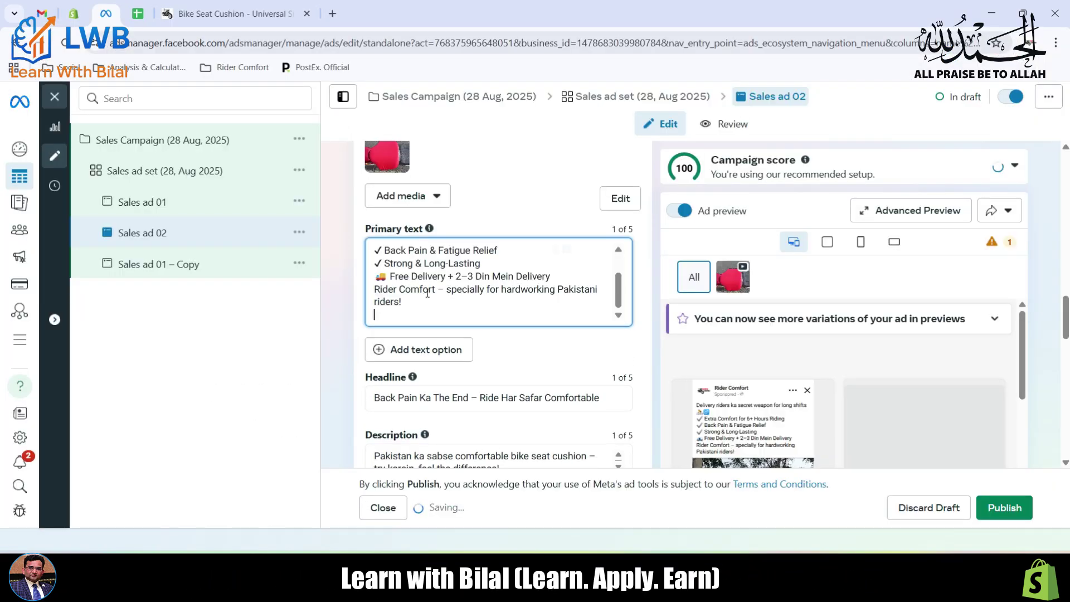
Step: Replace the headline of Sales ad 02 with "Delivery Riders – Ride Longer, Pain-Free" copied from the Word document
key(alt+Tab)
scroll(416, 304, down, 3)
click(178, 367)
key(ctrl+c)
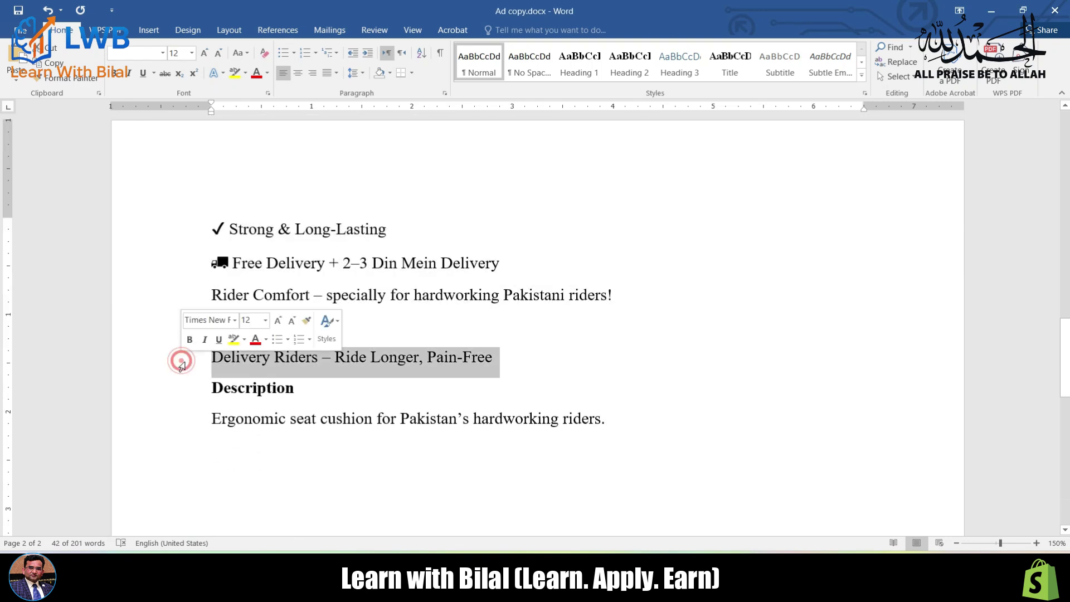
key(alt+Tab)
click(385, 397)
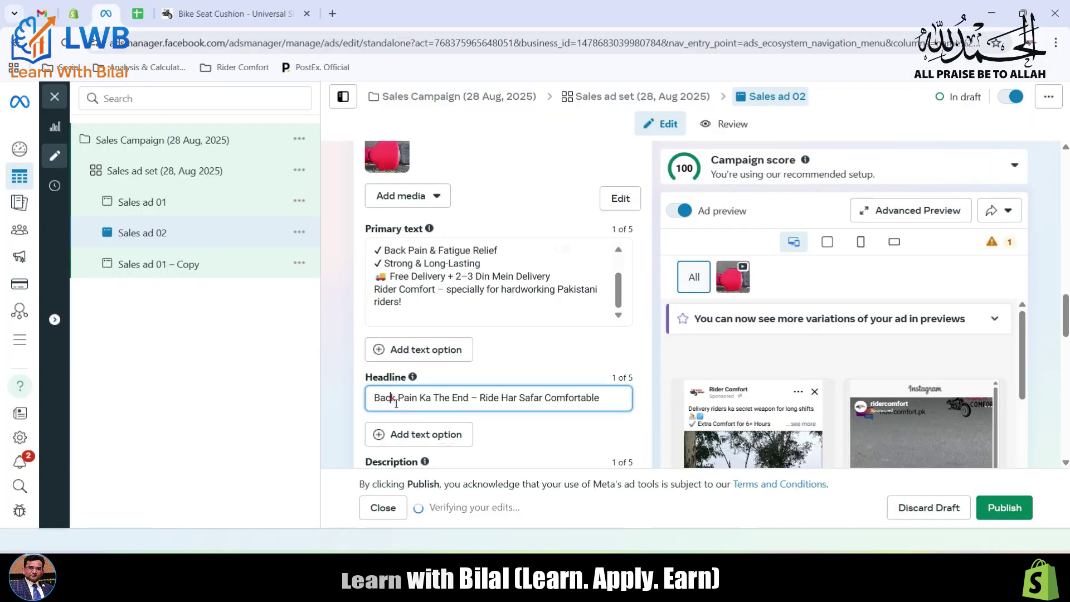
key(ctrl+a)
key(ctrl+v)
Step: Replace the ad's description with "Ergonomic seat cushion for Pakistan's hardworking riders." copied from the Word document
key(alt+Tab)
scroll(212, 399, down, 2)
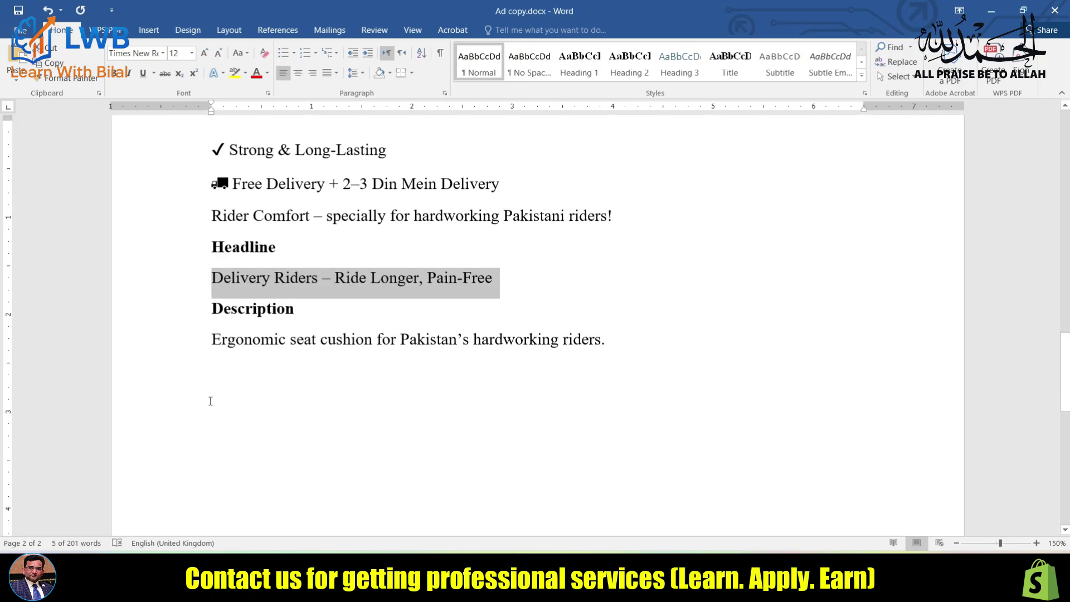
click(187, 321)
key(alt+Tab)
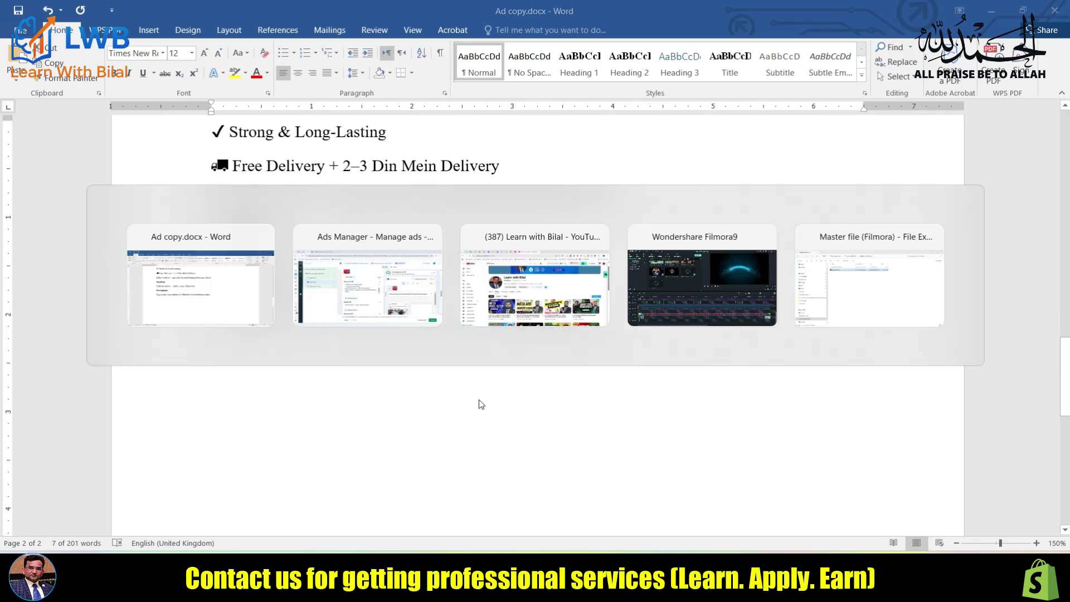
click(370, 276)
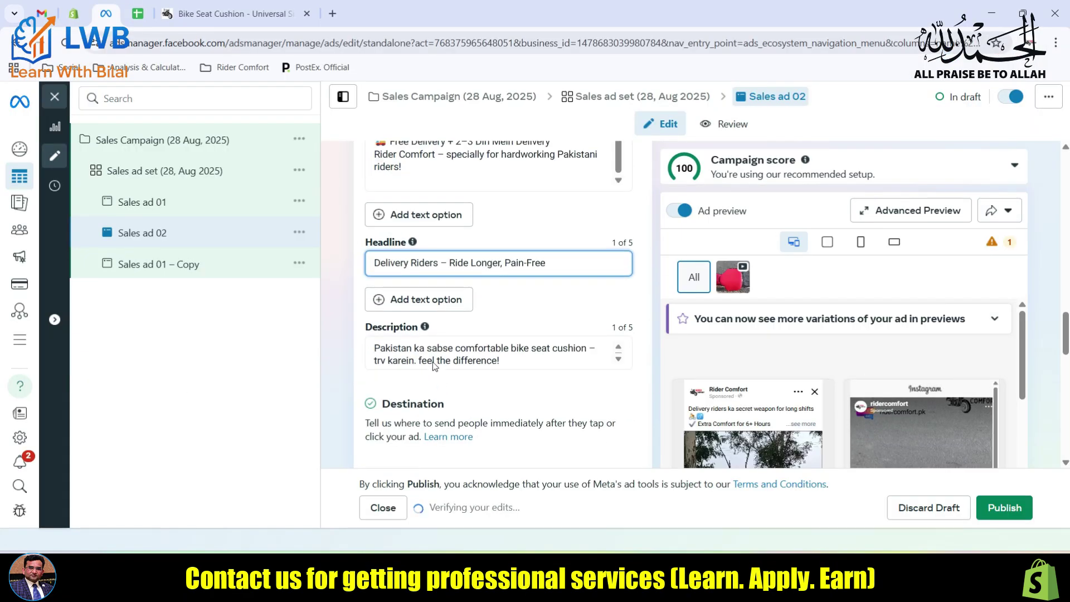
click(412, 360)
key(ctrl+a)
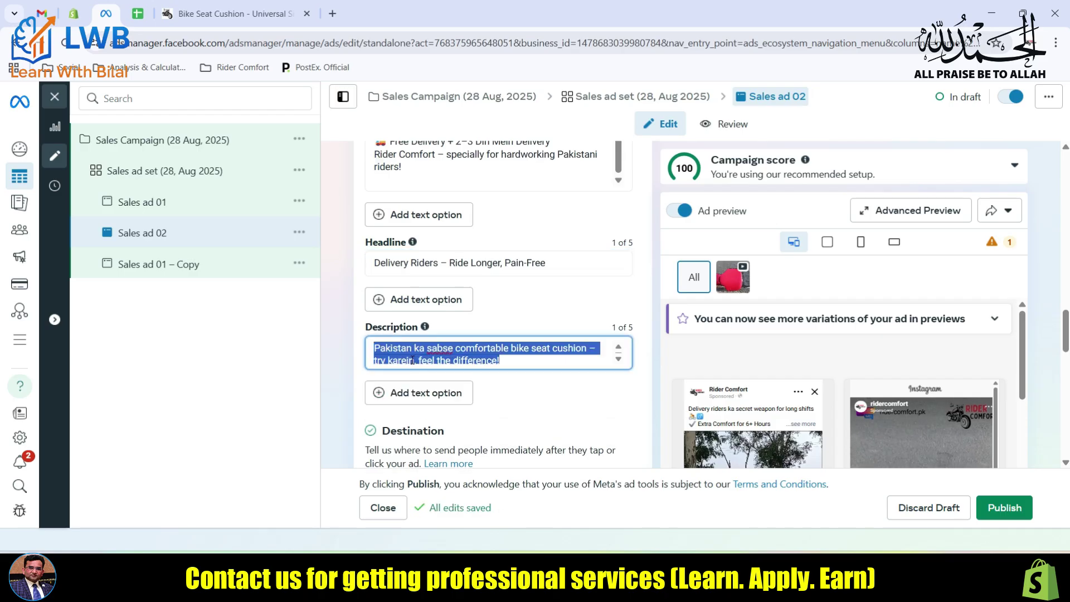
key(ctrl+v)
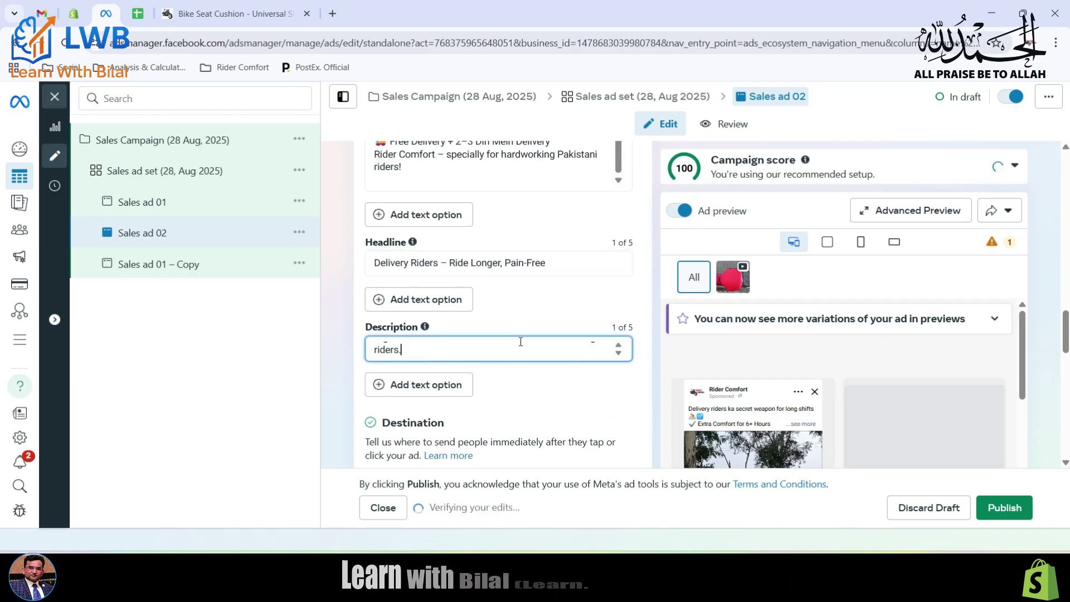
Step: Open the remaining ad copy in the sales ad set and rename it Sales ad 03
scroll(516, 340, down, 2)
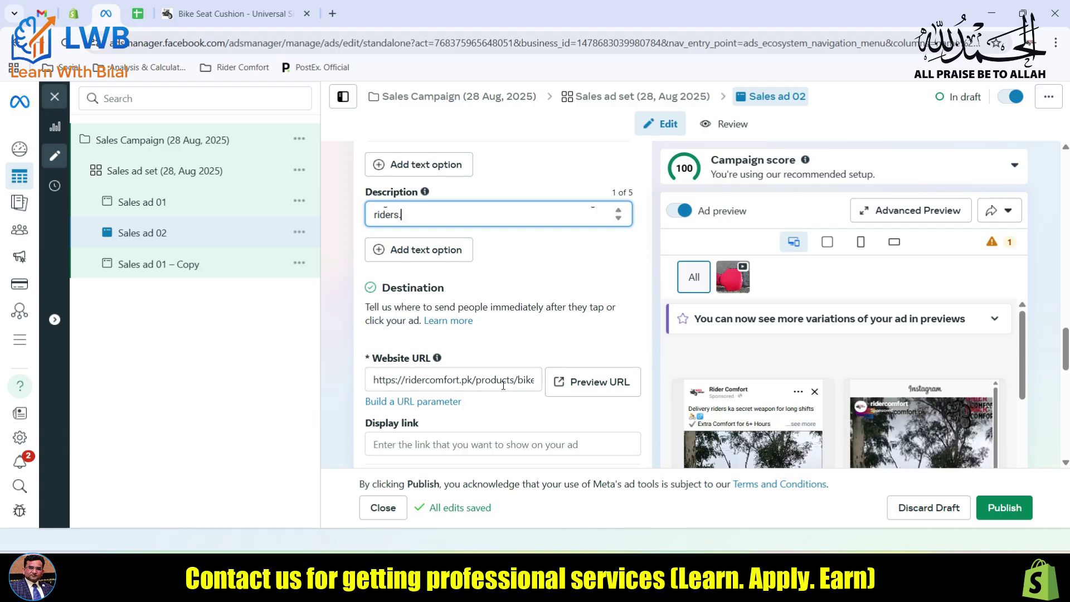
scroll(503, 385, down, 4)
scroll(503, 388, down, 3)
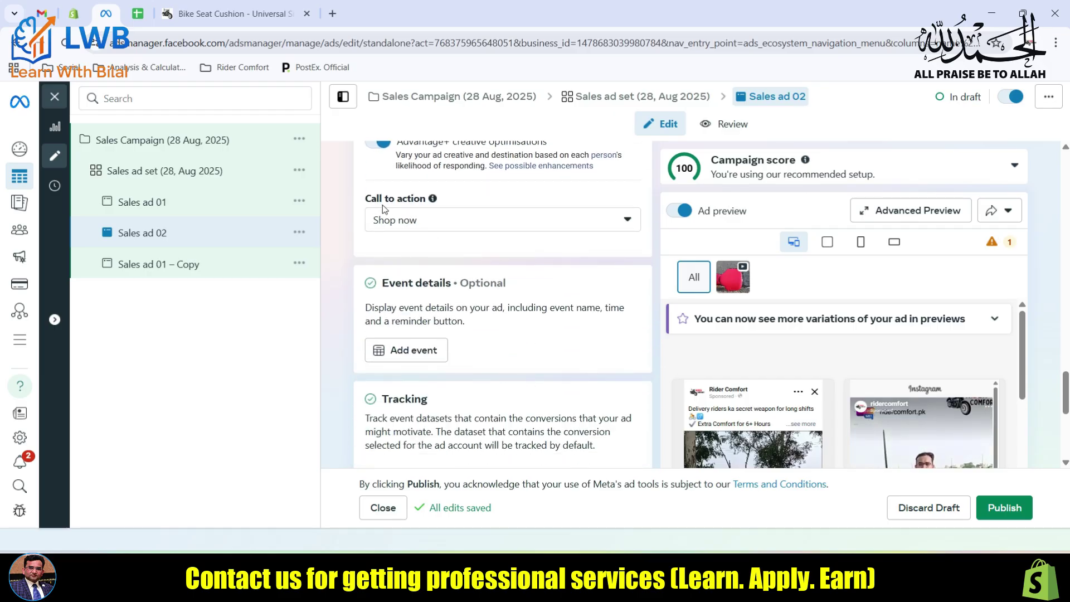
scroll(556, 298, down, 7)
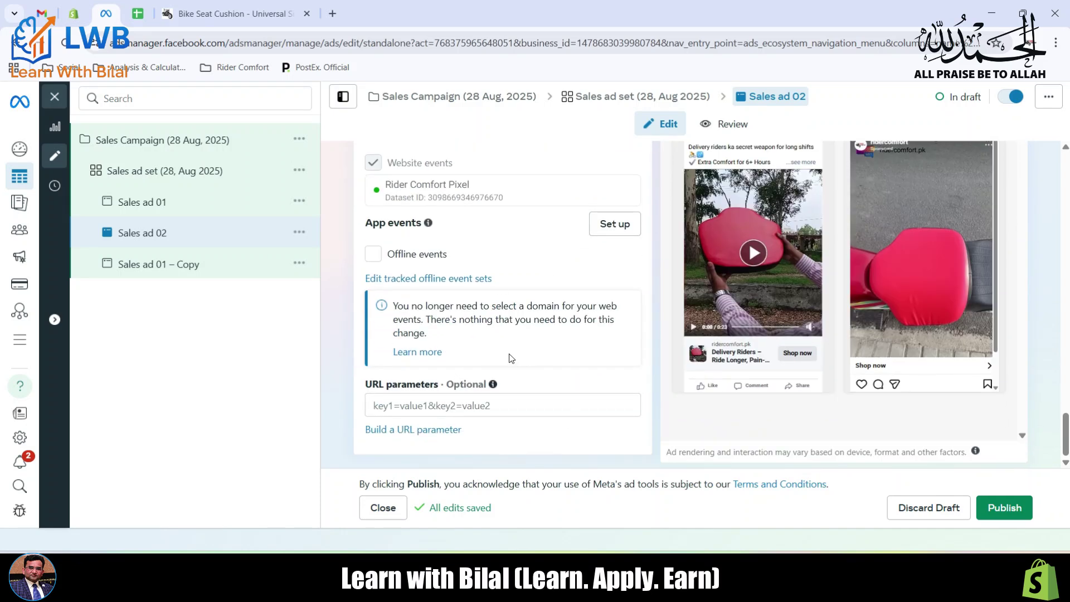
click(147, 273)
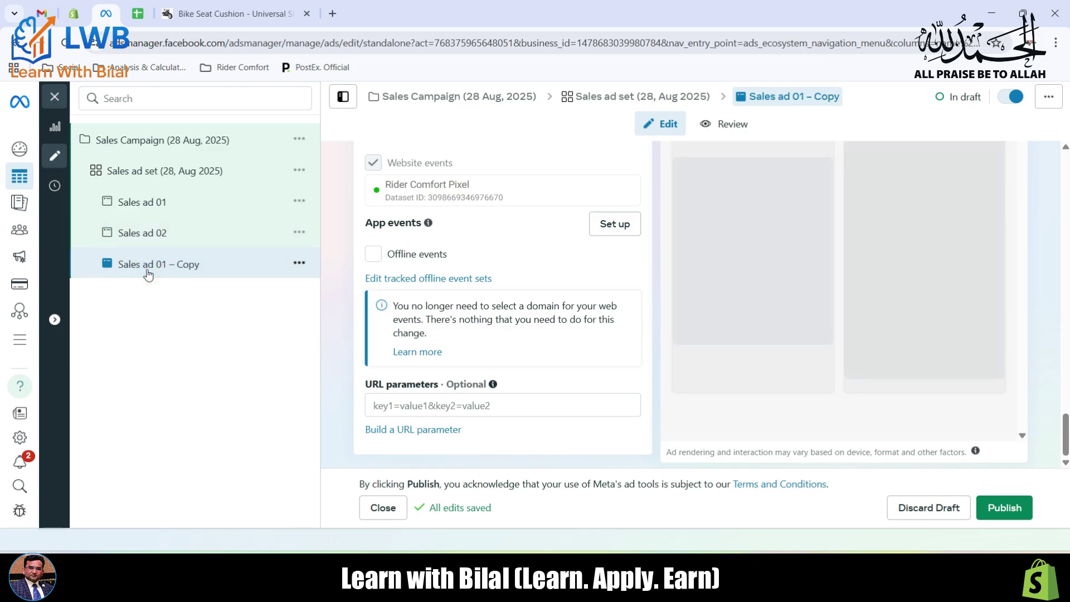
scroll(485, 300, up, 15)
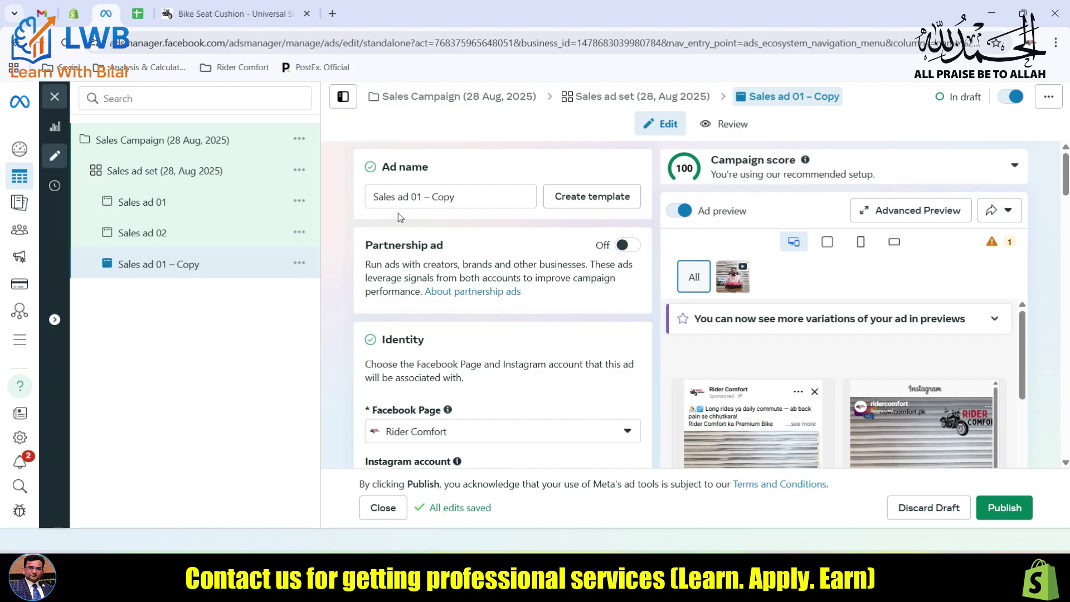
text(03)
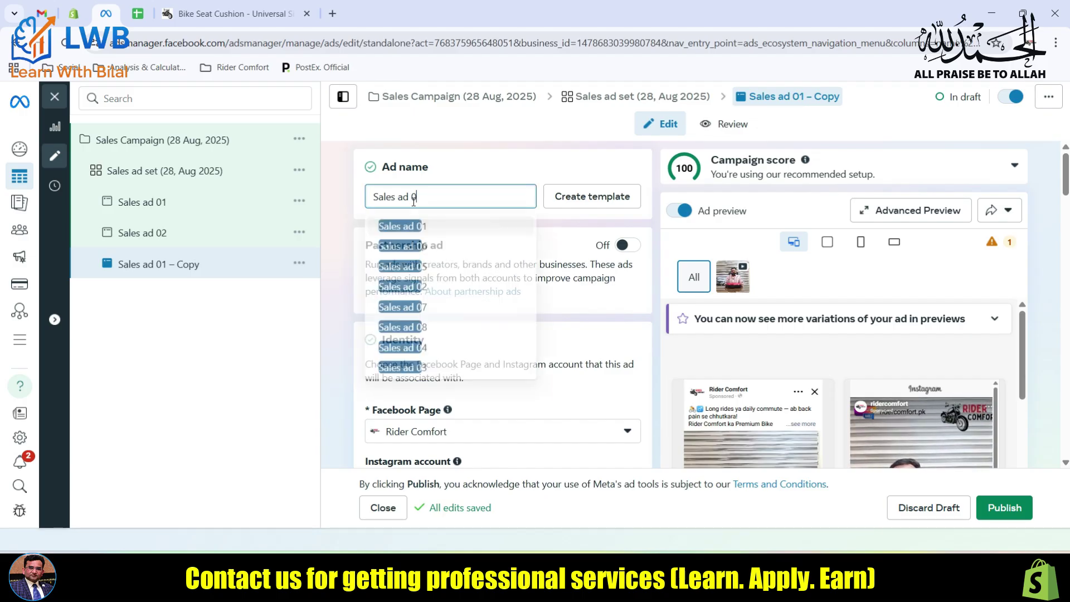
click(342, 203)
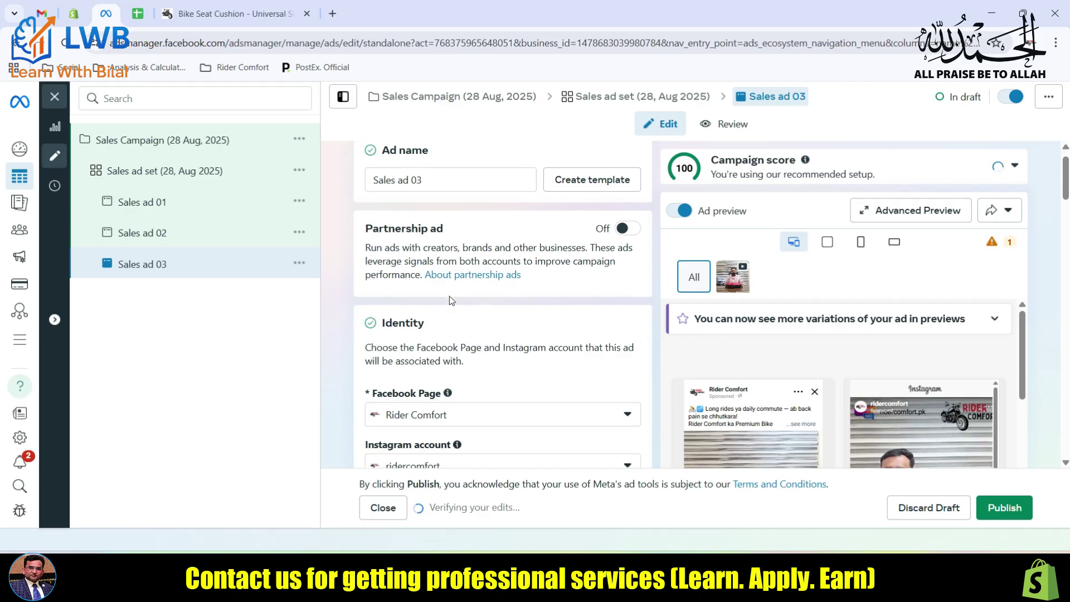
Step: Replace the media of Sales ad 03 with the Stock Show video from the account's video library
scroll(457, 292, down, 1)
scroll(484, 224, down, 3)
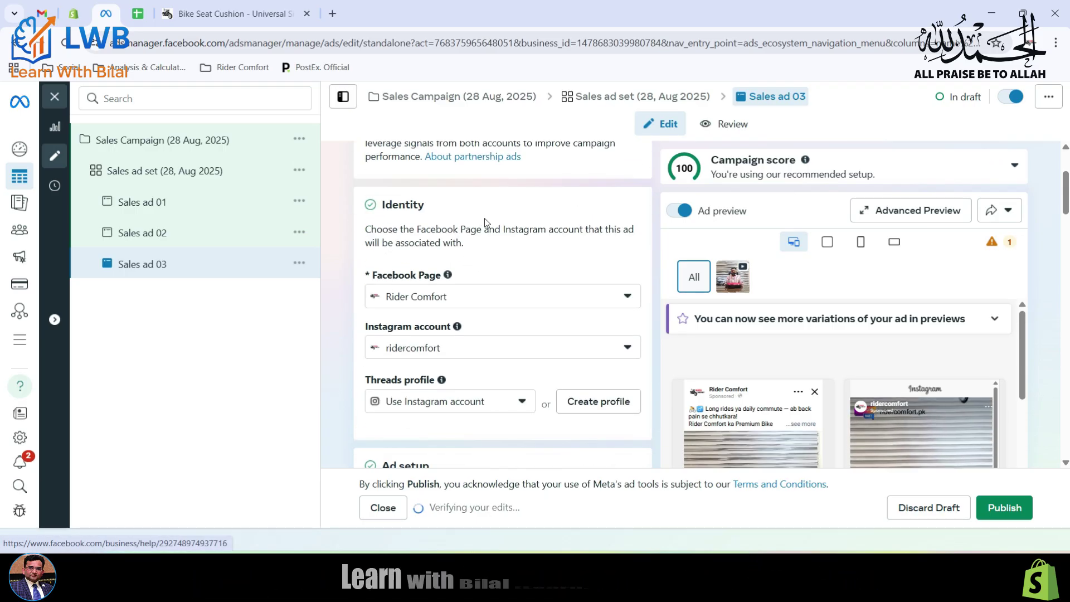
scroll(482, 228, down, 8)
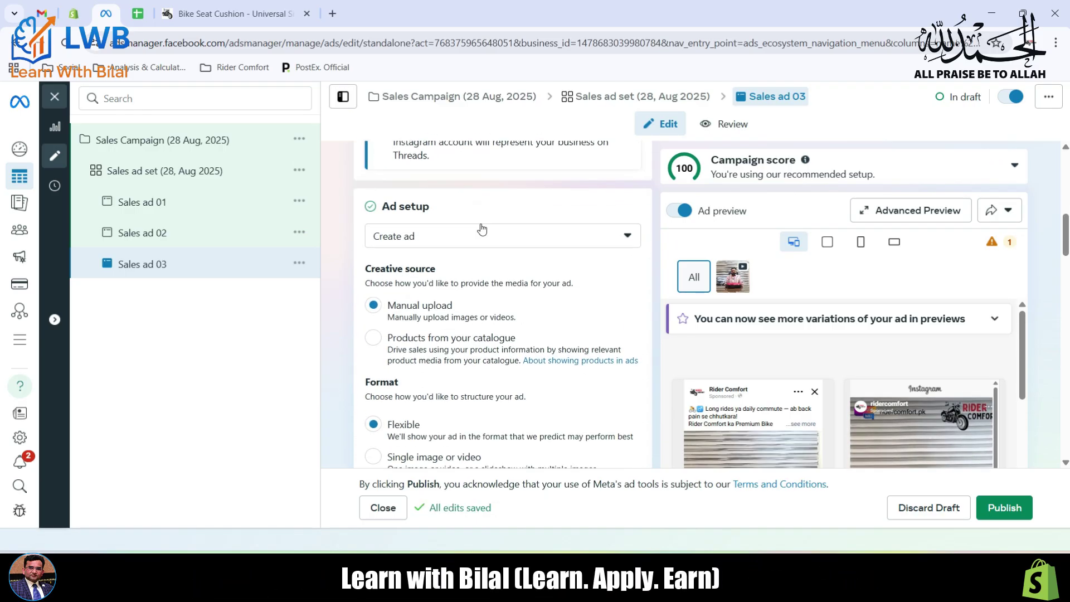
scroll(480, 228, down, 1)
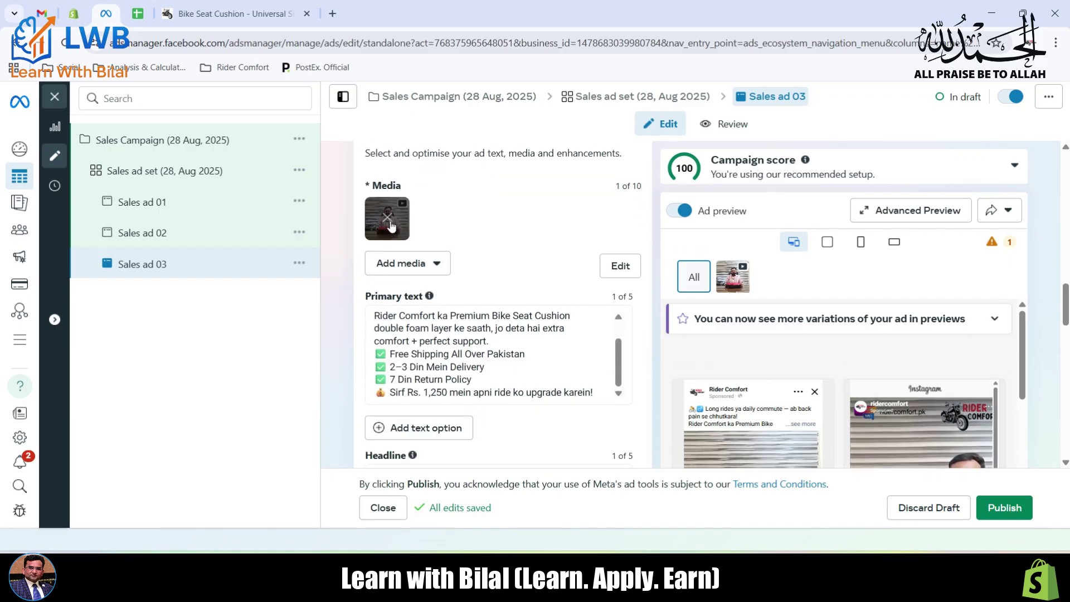
click(387, 218)
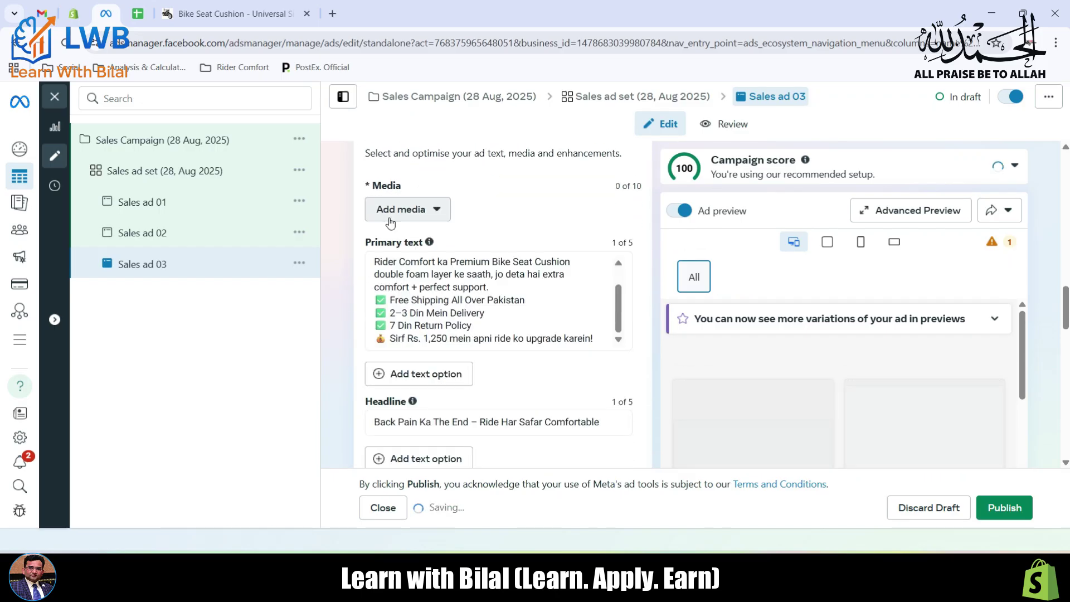
click(407, 212)
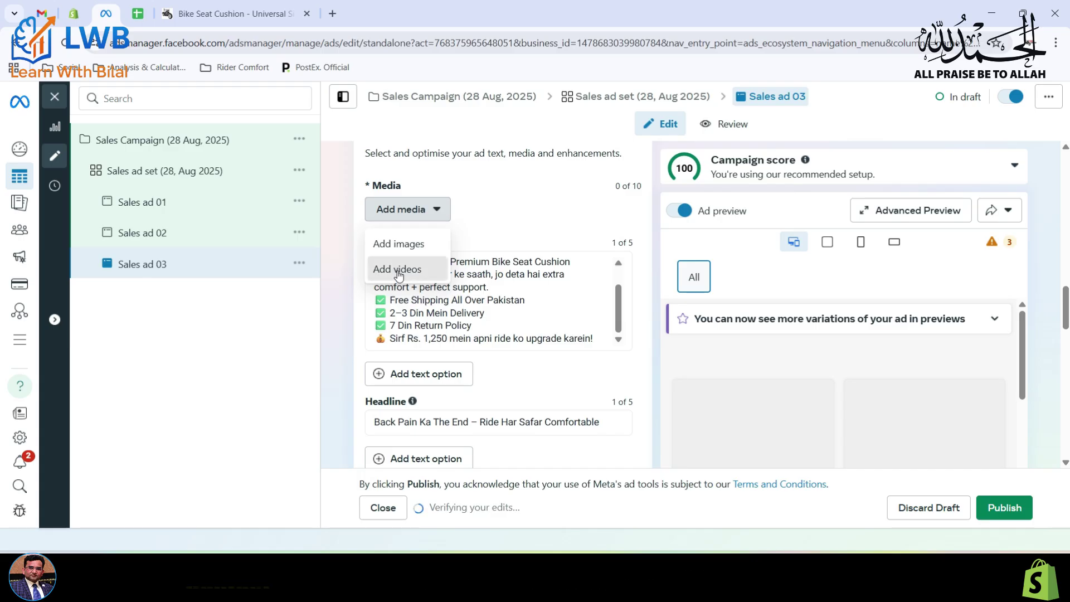
click(396, 271)
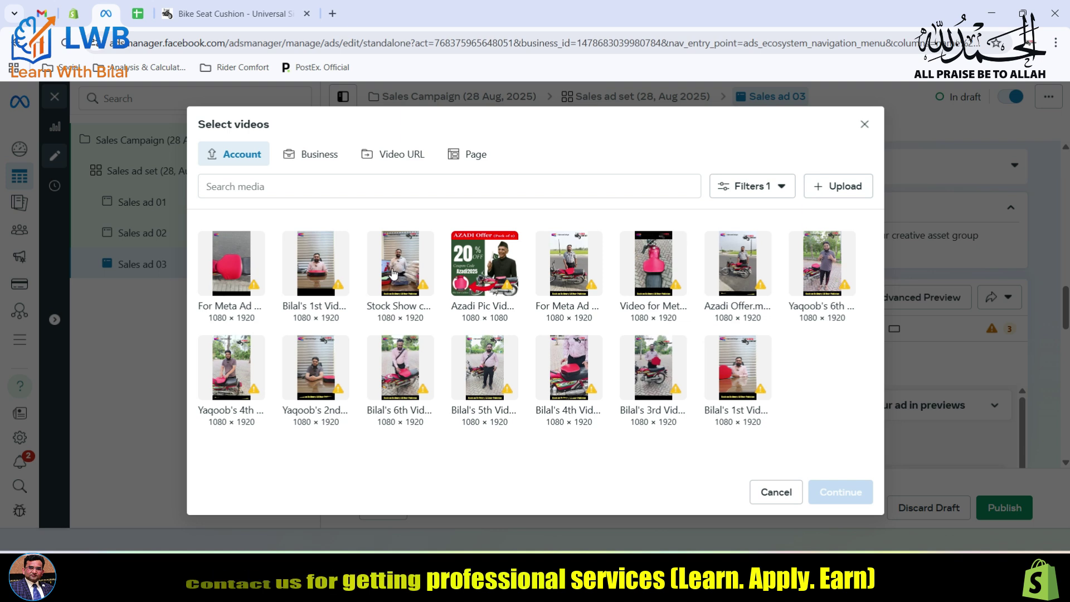
click(393, 273)
click(829, 499)
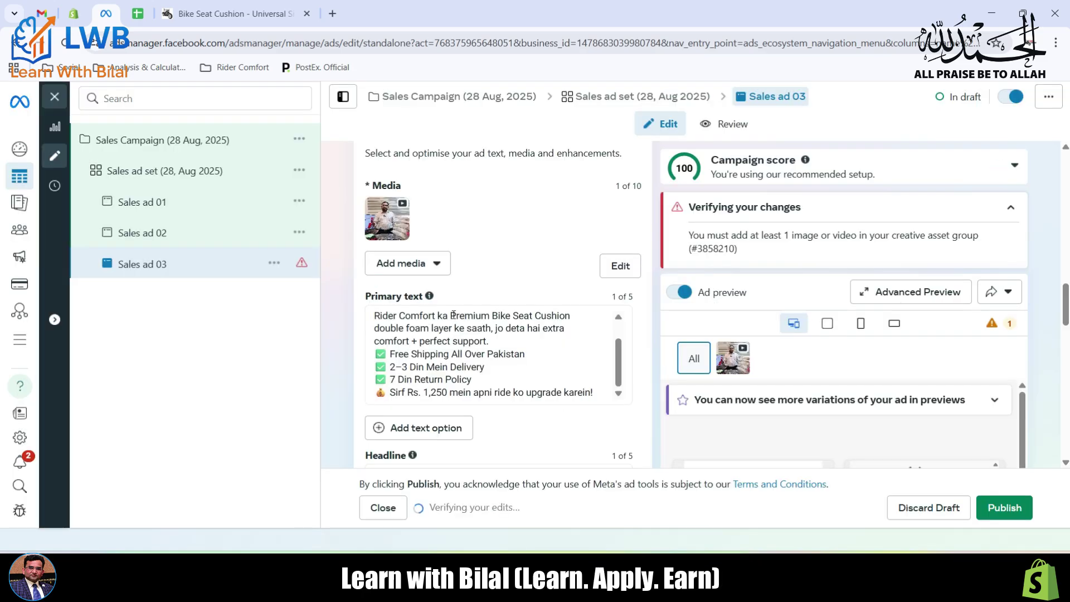
Step: Replace the primary text of Sales ad 03 with the Stock View primary text copied from Ad copy.docx in Word
key(alt+Tab)
scroll(485, 284, down, 10)
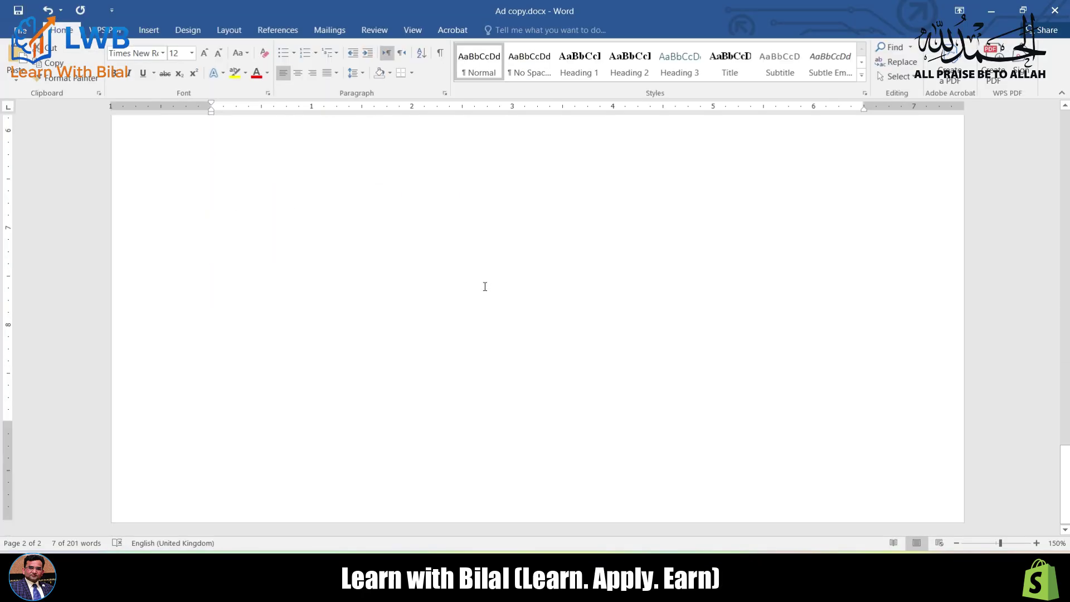
scroll(485, 287, up, 10)
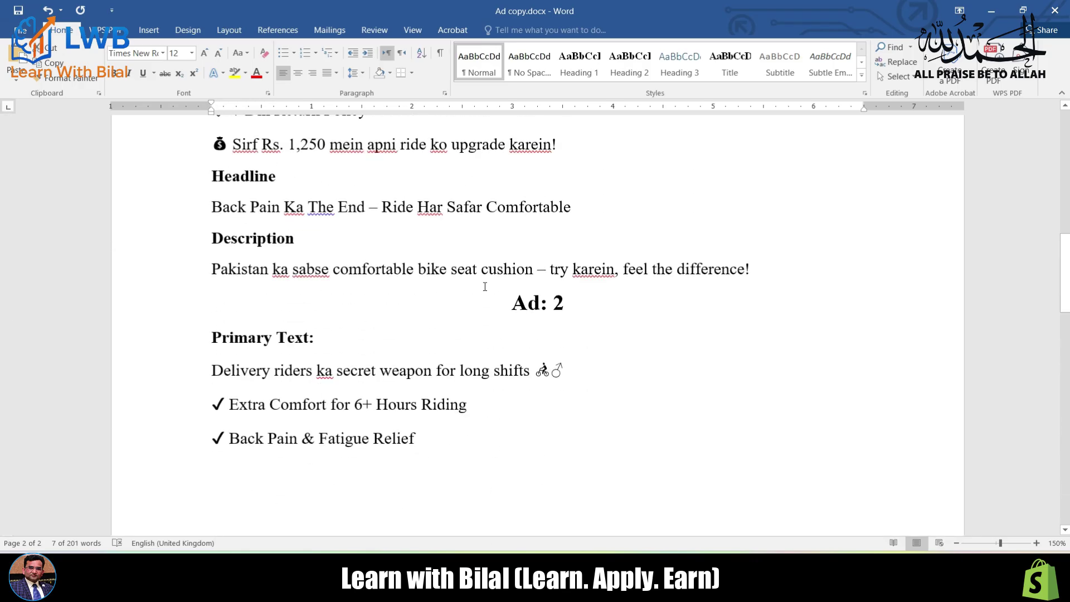
scroll(485, 287, up, 10)
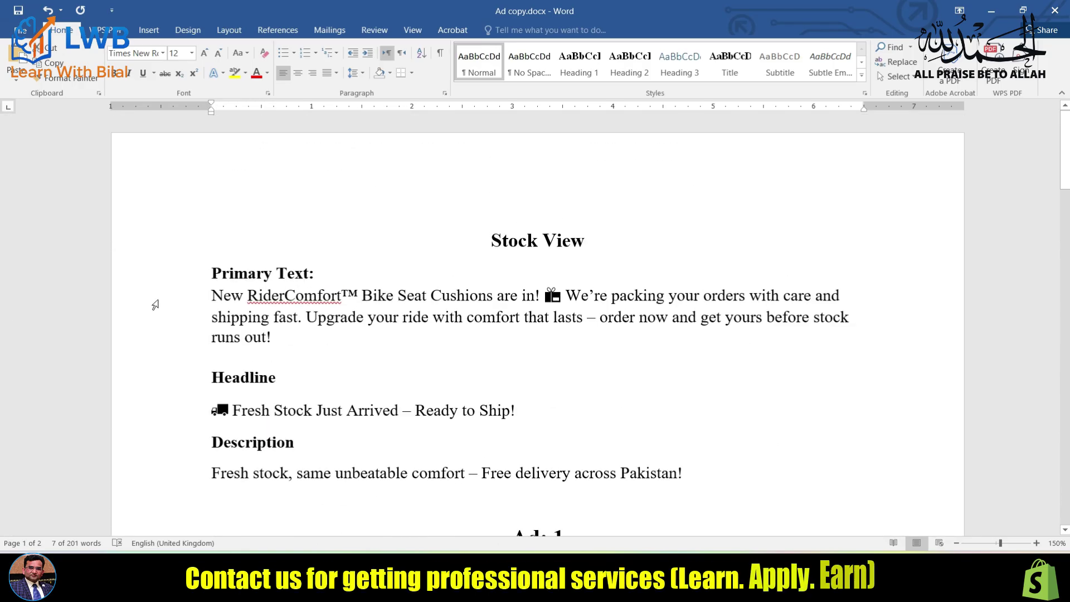
drag(177, 301, 179, 338)
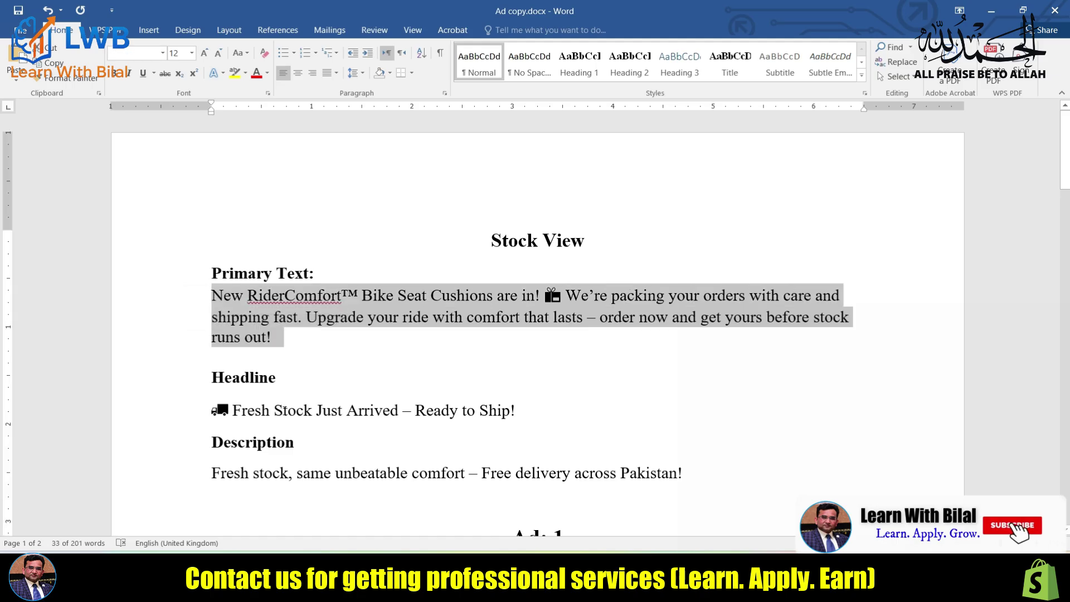
key(alt+Tab)
key(ctrl+a)
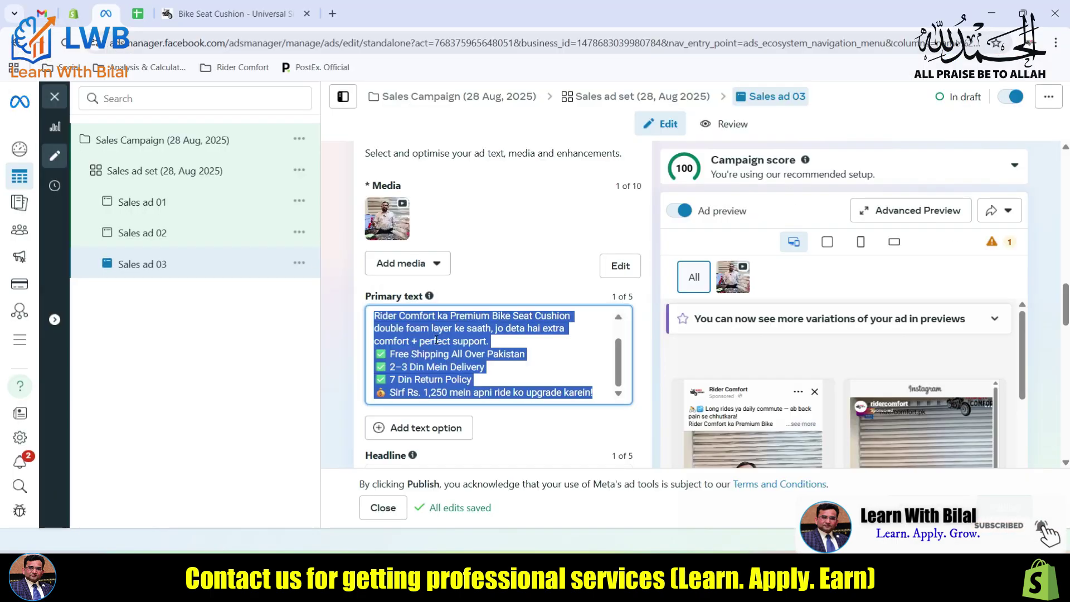
key(ctrl+v)
Step: Replace the headline of Sales ad 03 with "🚚 Fresh Stock Just Arrived – Ready to Ship!" copied from the Word document
key(alt+Tab)
click(189, 411)
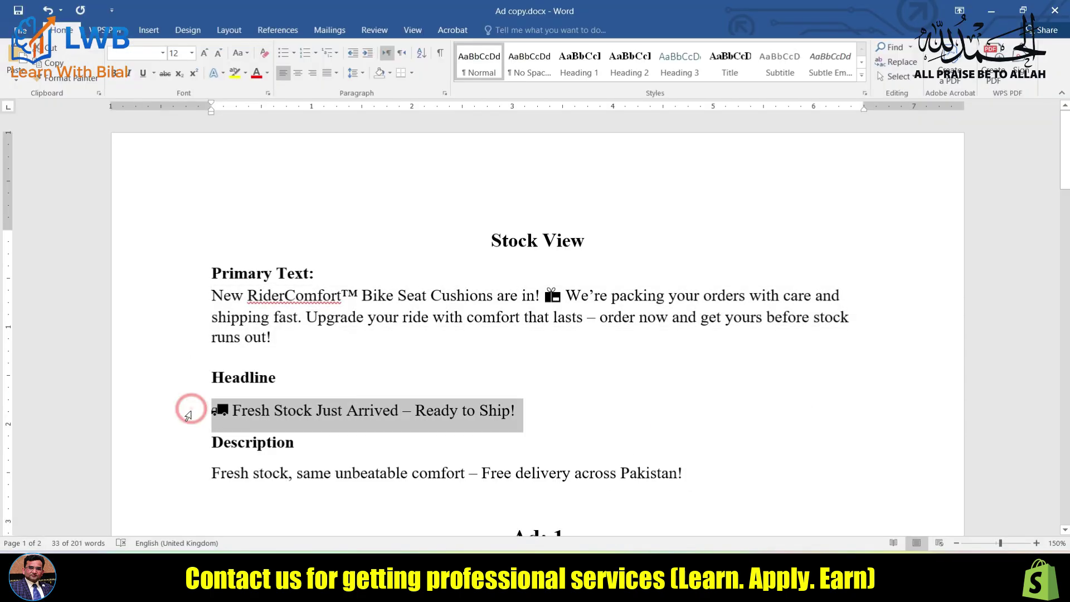
key(alt+Tab)
click(438, 438)
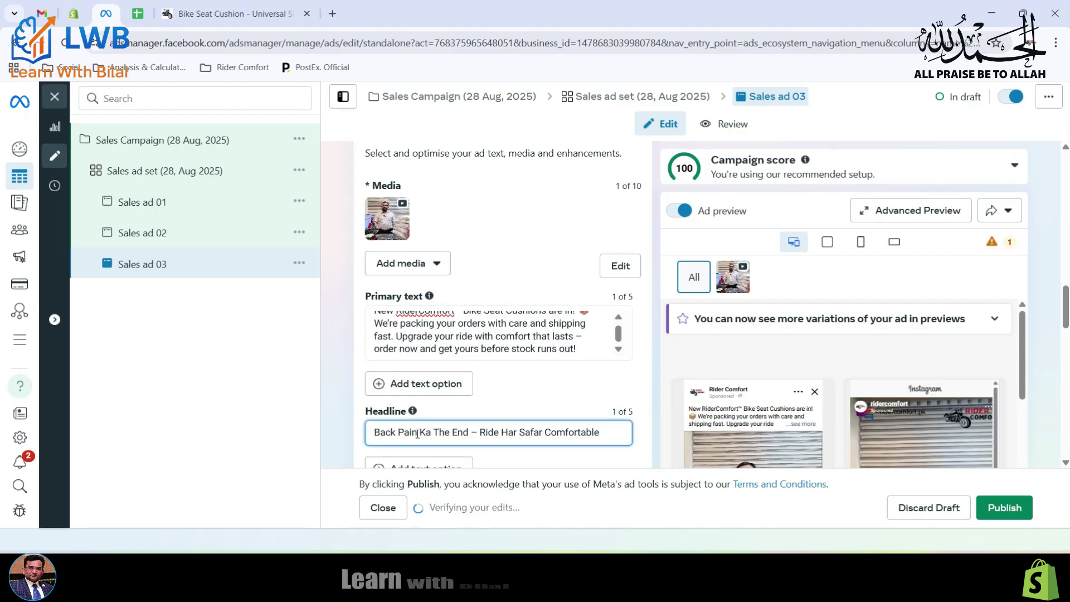
key(ctrl+a)
key(ctrl+v)
Step: Replace the description of Sales ad 03 with "Fresh stock, same unbeatable comfort – Free delivery across Pakistan!" copied from the Word document
key(alt+Tab)
scroll(366, 379, down, 3)
click(173, 385)
key(alt+Tab)
scroll(410, 386, down, 3)
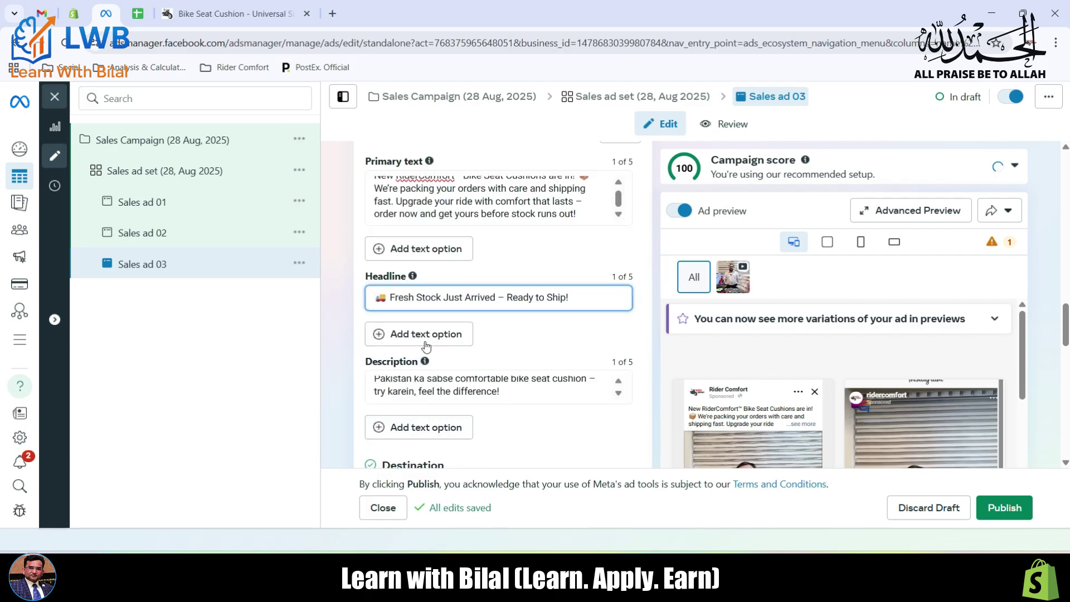
click(410, 385)
key(ctrl+a)
key(ctrl+v)
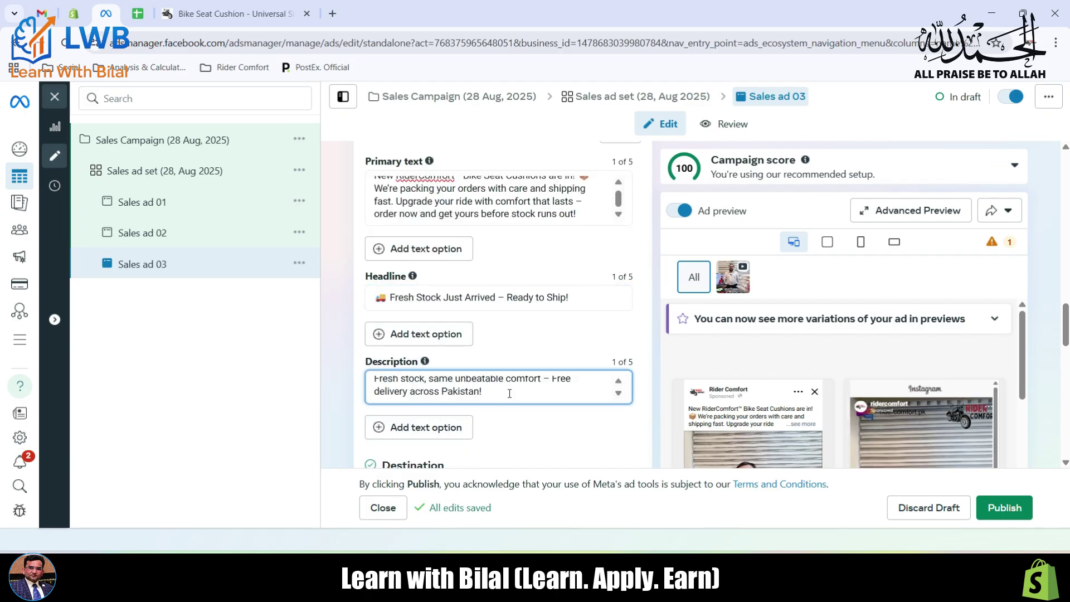
Step: Review the remaining settings of Sales ad 03, from the destination and event details to tracking and URL parameters
key(alt+Tab)
key(alt+Tab)
scroll(493, 342, down, 1)
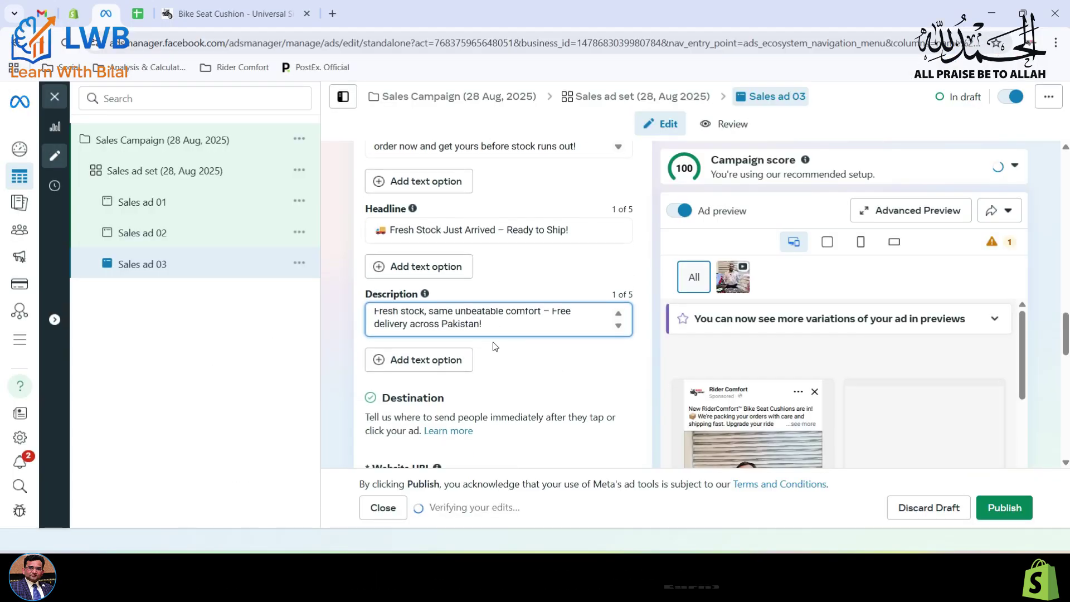
scroll(507, 285, down, 3)
scroll(507, 285, down, 6)
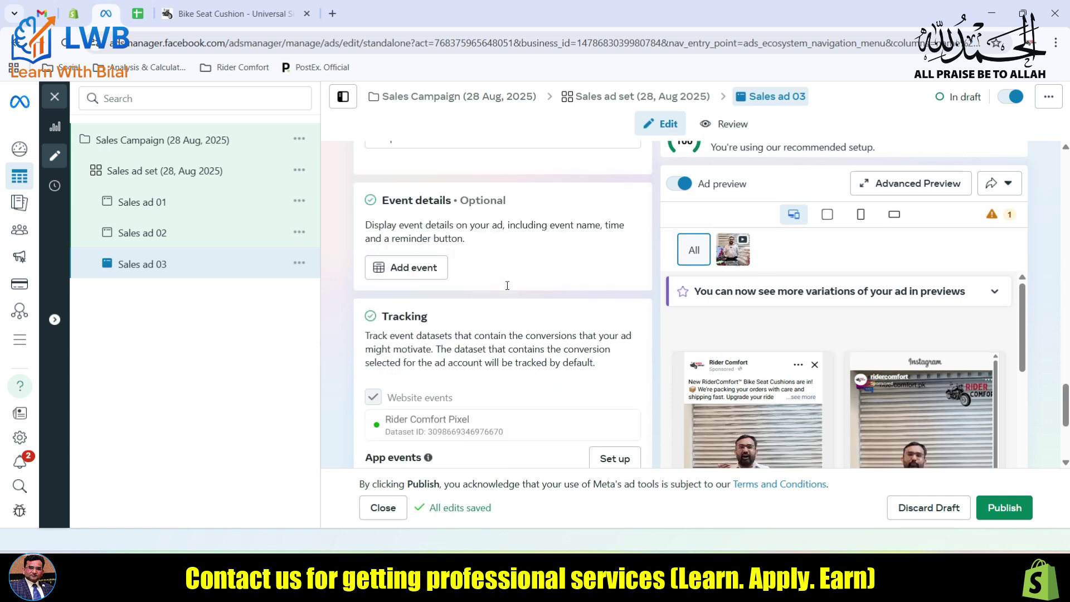
scroll(507, 284, down, 4)
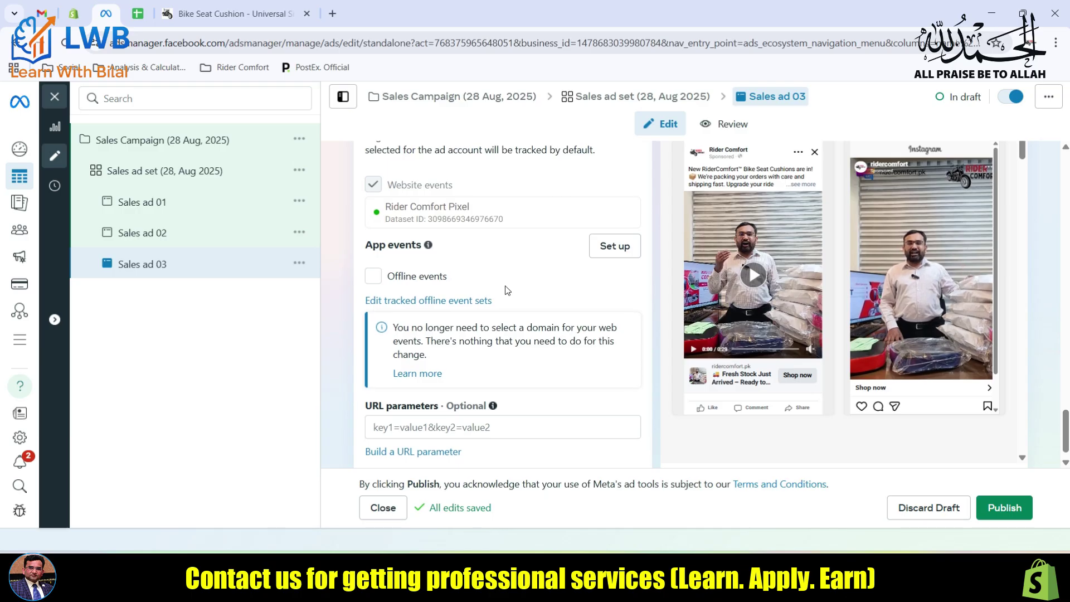
scroll(507, 290, down, 1)
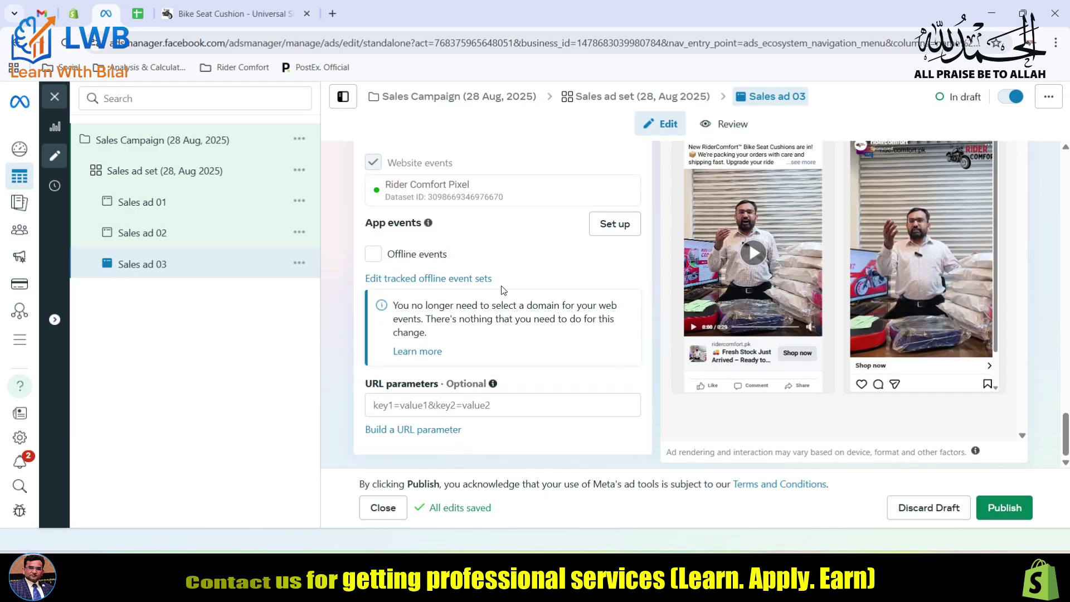